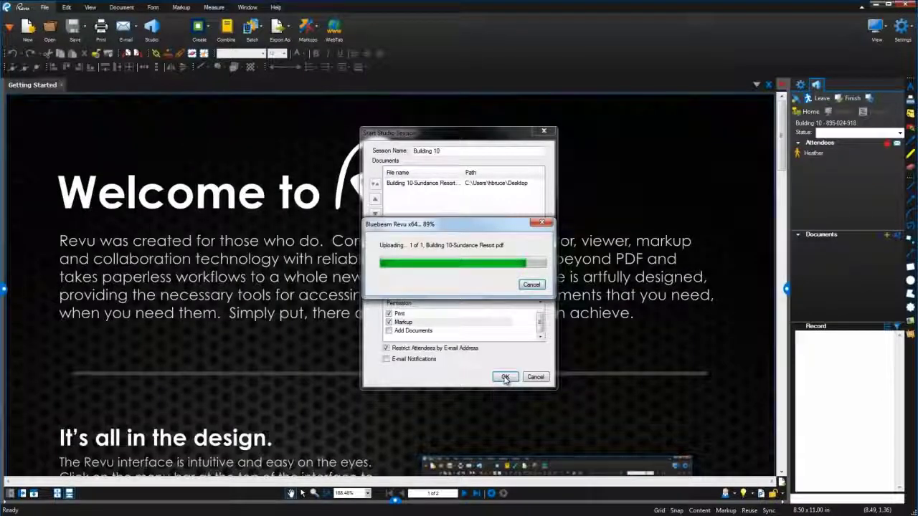
Invite a collaborator by e-mail to the session and draw a cloud markup on the floor plan.
click(505, 378)
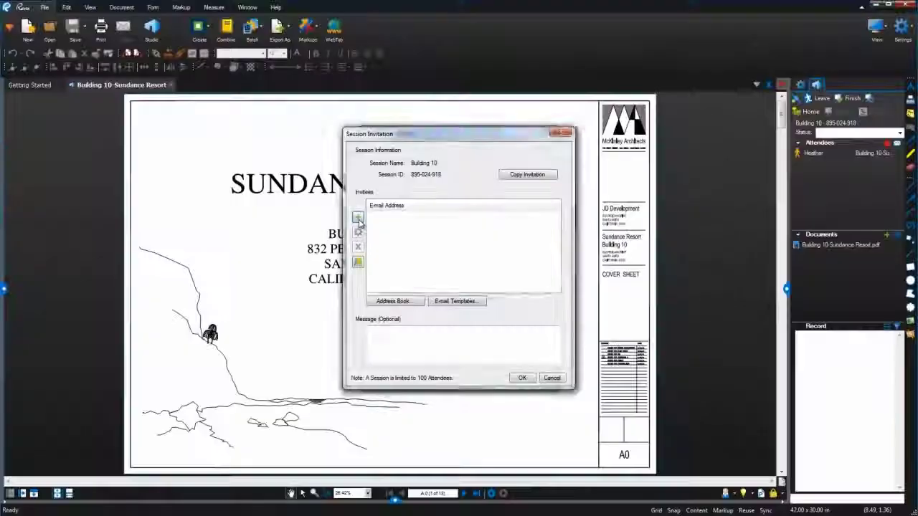
click(358, 217)
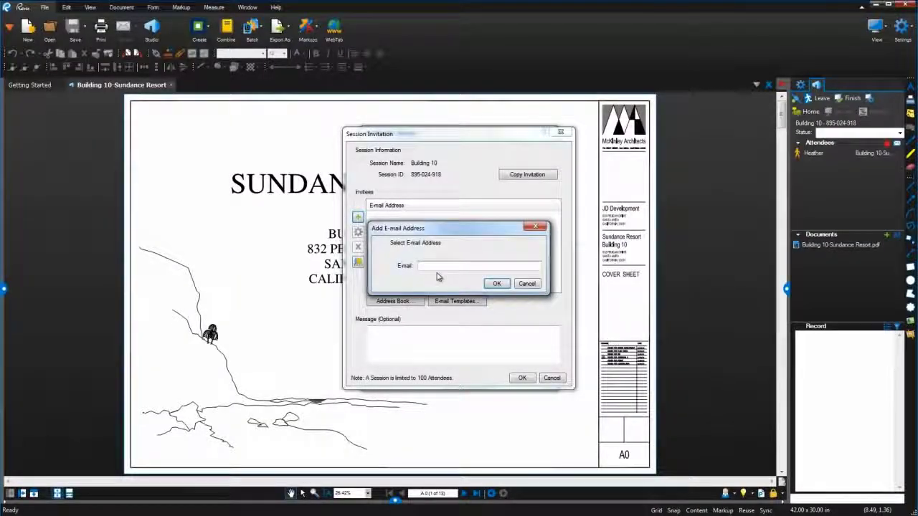
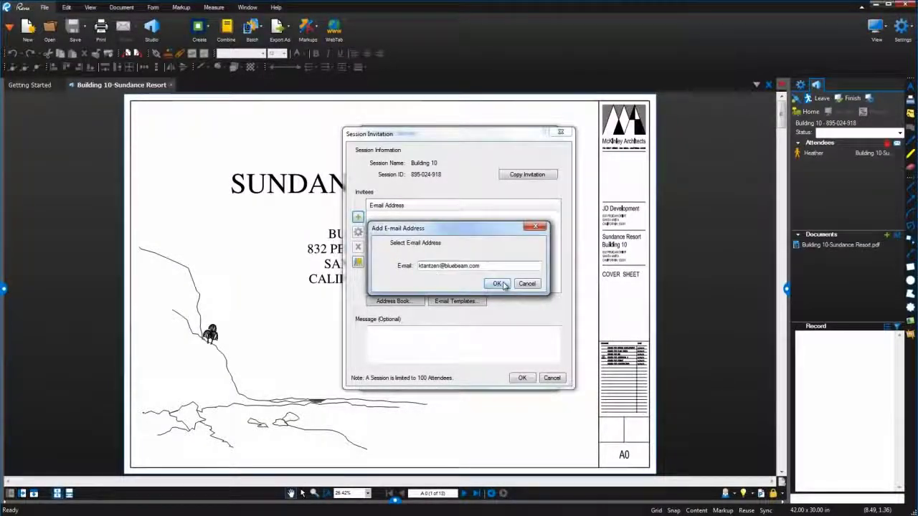
click(496, 283)
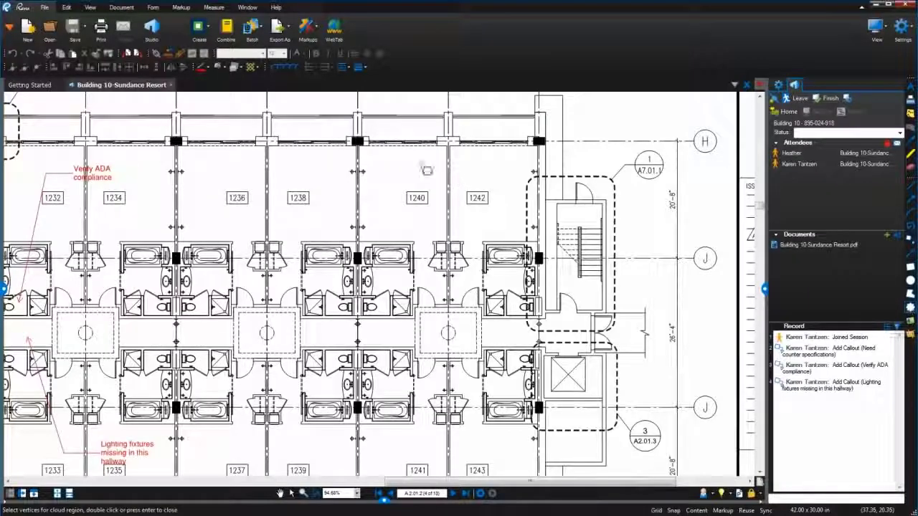
click(344, 118)
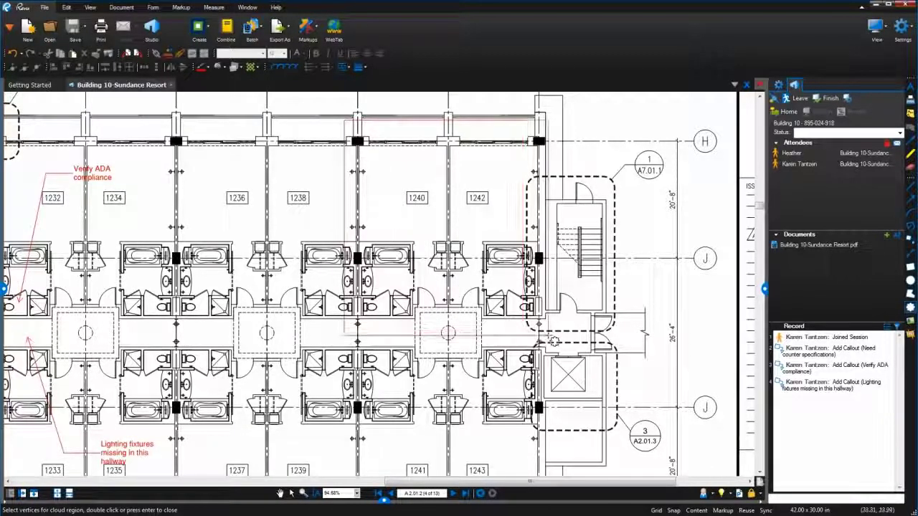
click(557, 335)
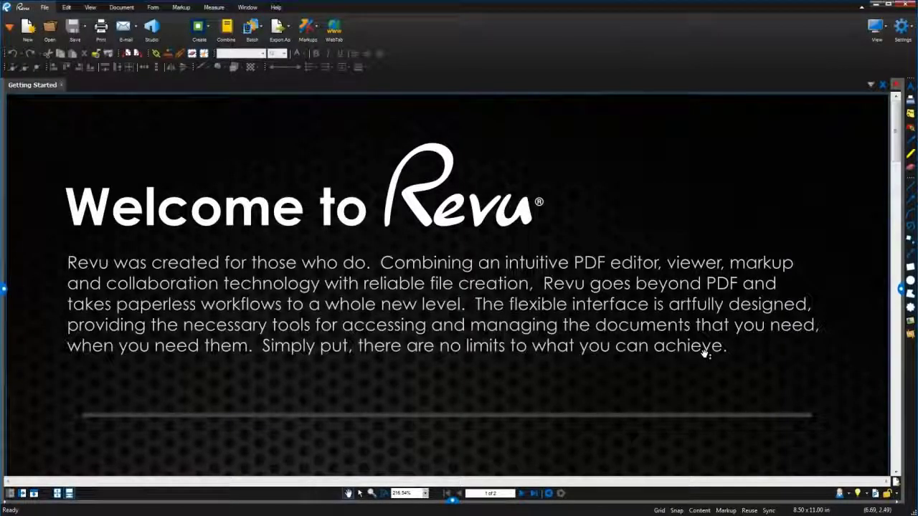
Show the Studio panel and bring up the list of available panels.
click(159, 29)
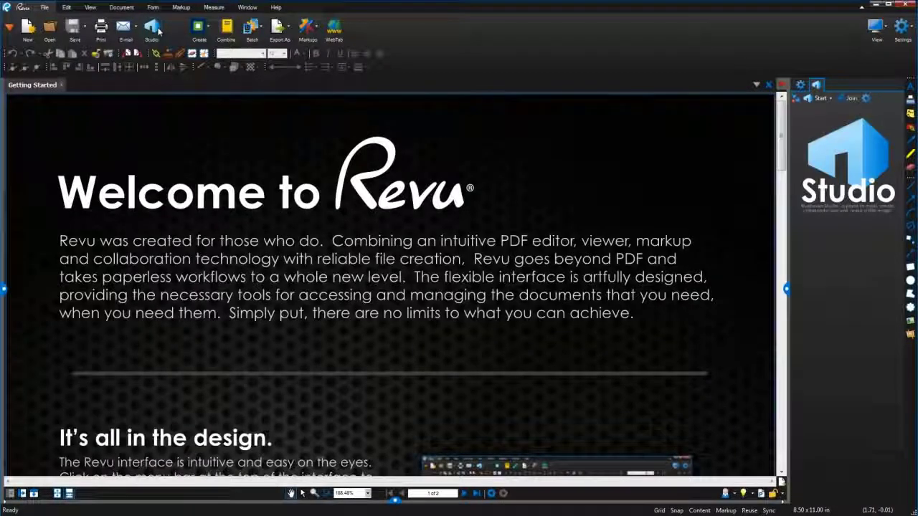
click(9, 26)
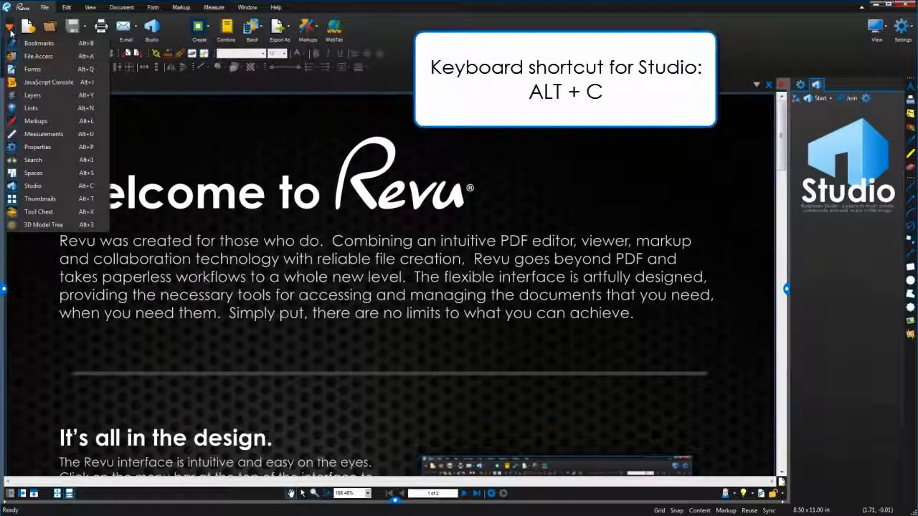
Open the Studio sign-in, accept the terms of use, and choose the existing-account login.
click(56, 188)
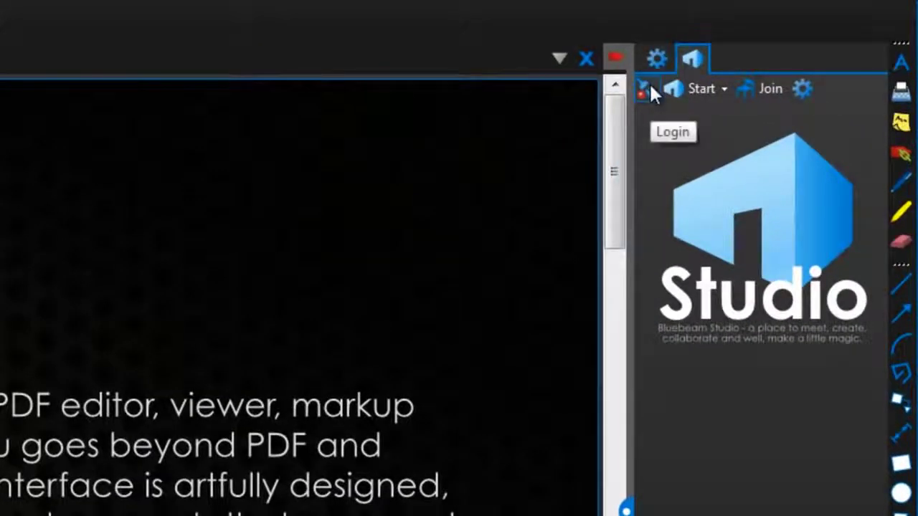
click(650, 87)
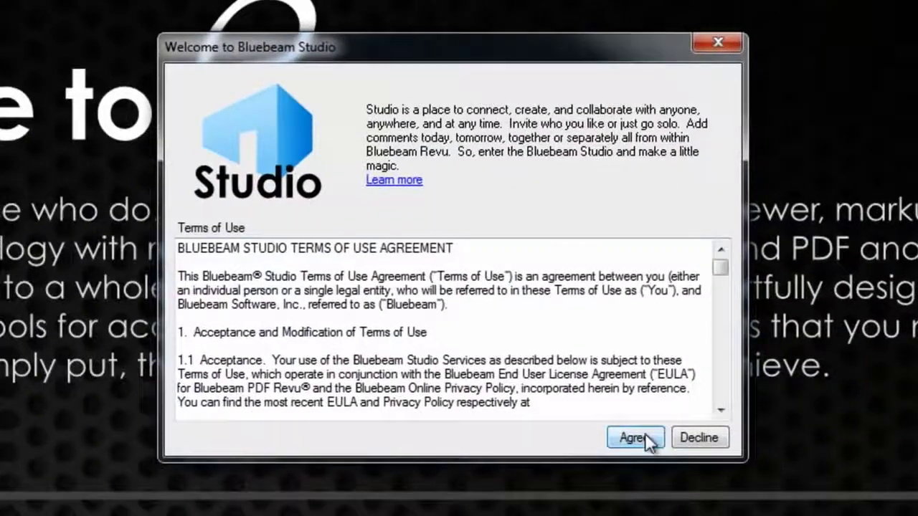
click(634, 438)
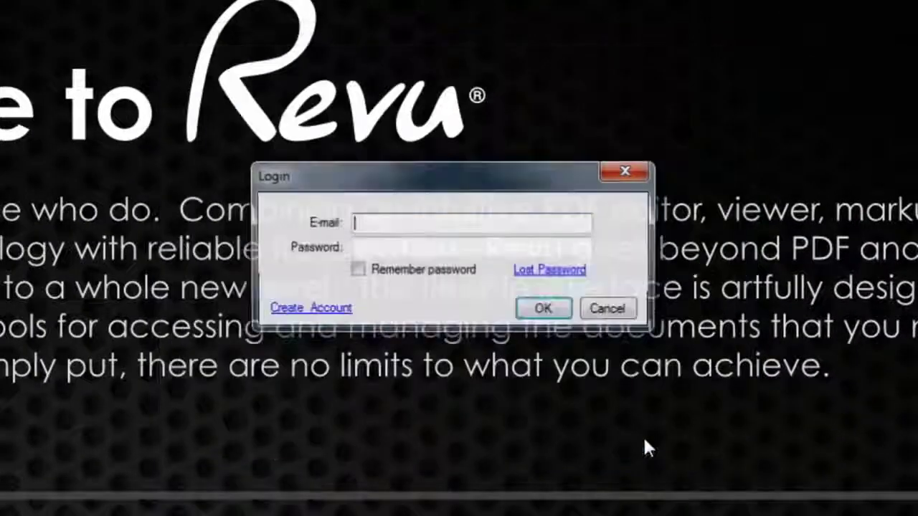
click(340, 315)
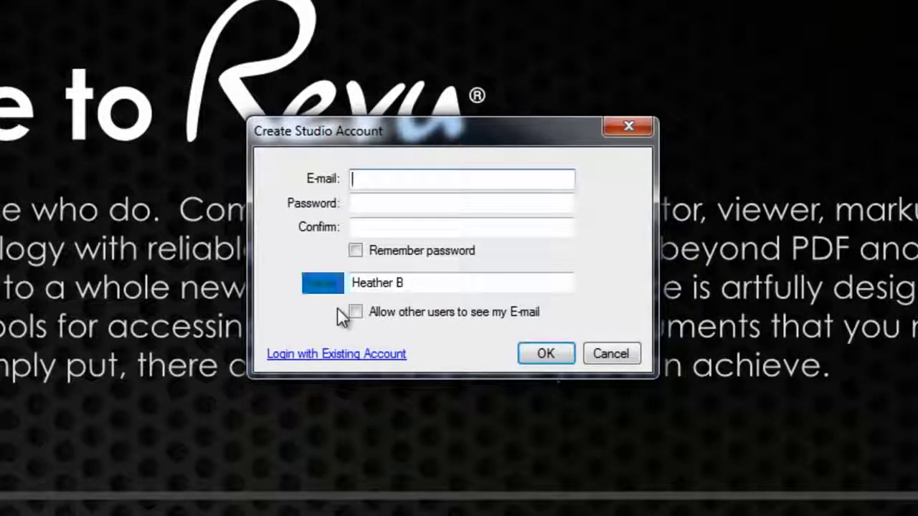
click(328, 358)
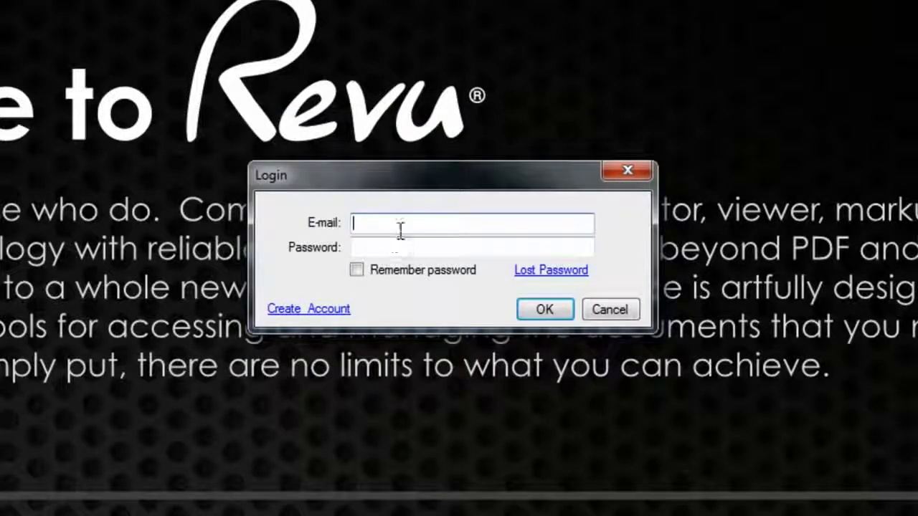
Enter the account e-mail and password and enable Remember password.
key(Tab)
text(*********)
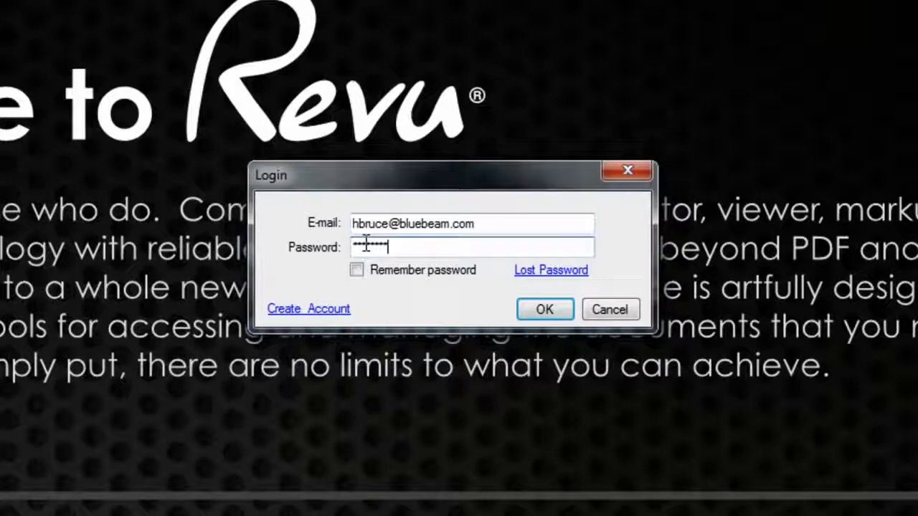
click(358, 271)
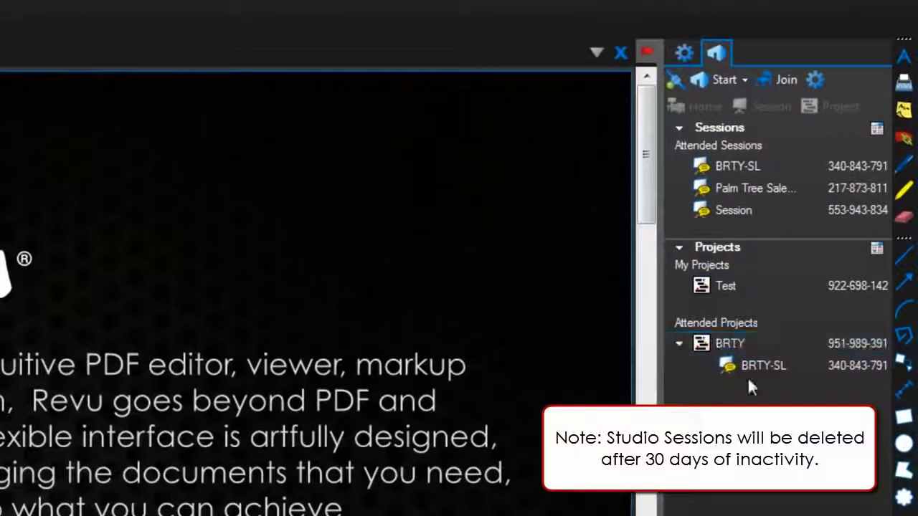
Choose New Session from the Studio Start menu.
click(725, 80)
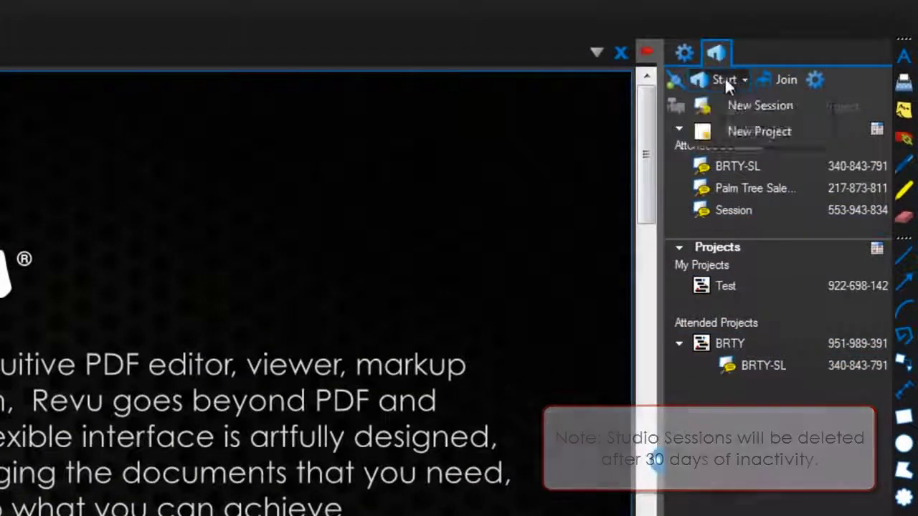
click(767, 106)
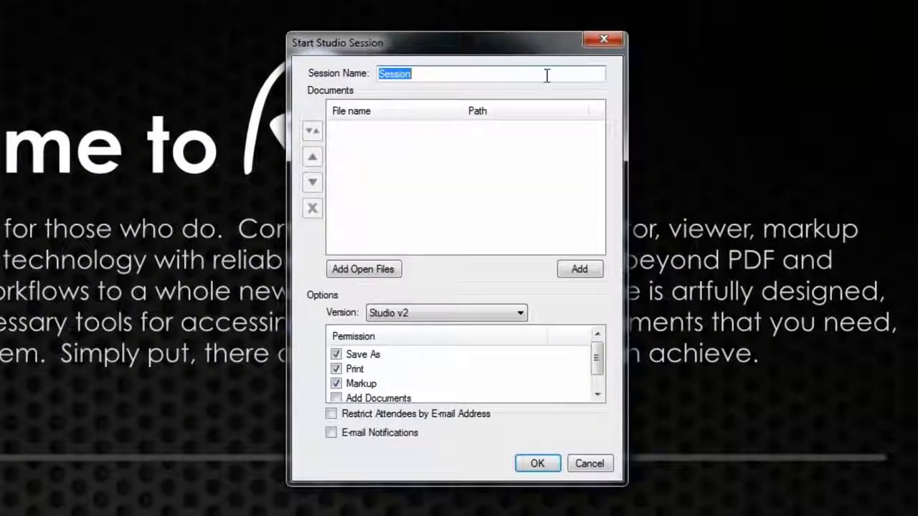
Enter 'Building 10' as the session name and attach Building 10-Sundance Resort.pdf.
text(Building 10)
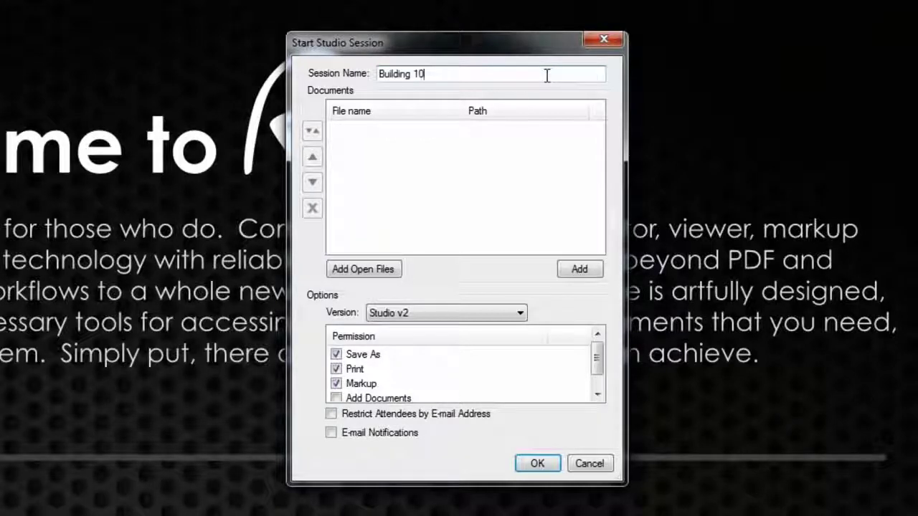
click(578, 267)
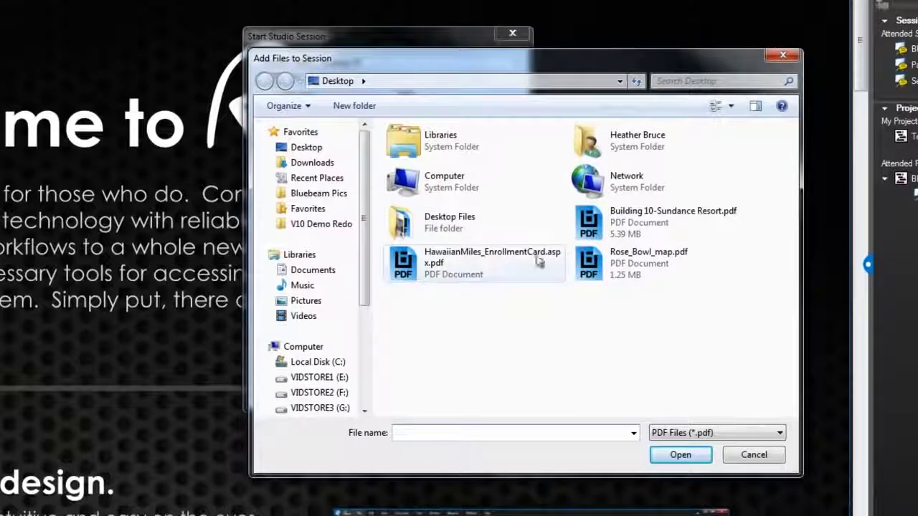
click(740, 279)
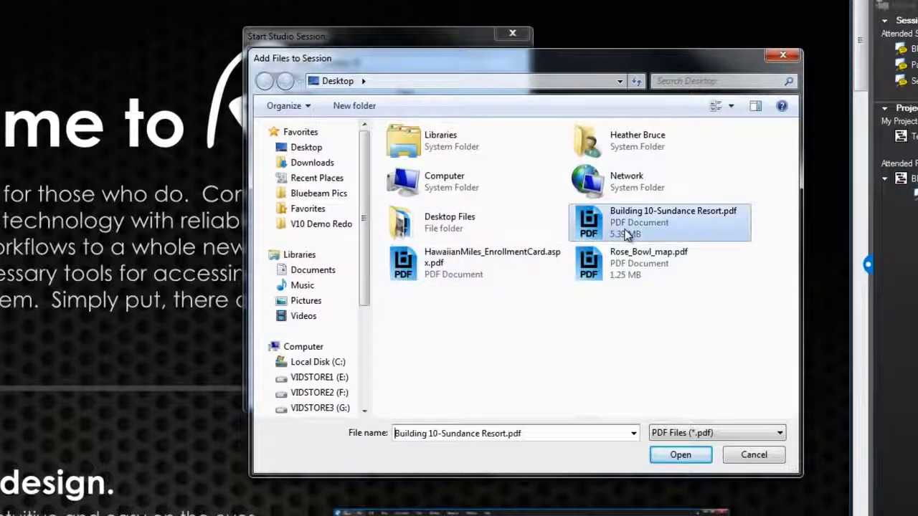
click(661, 454)
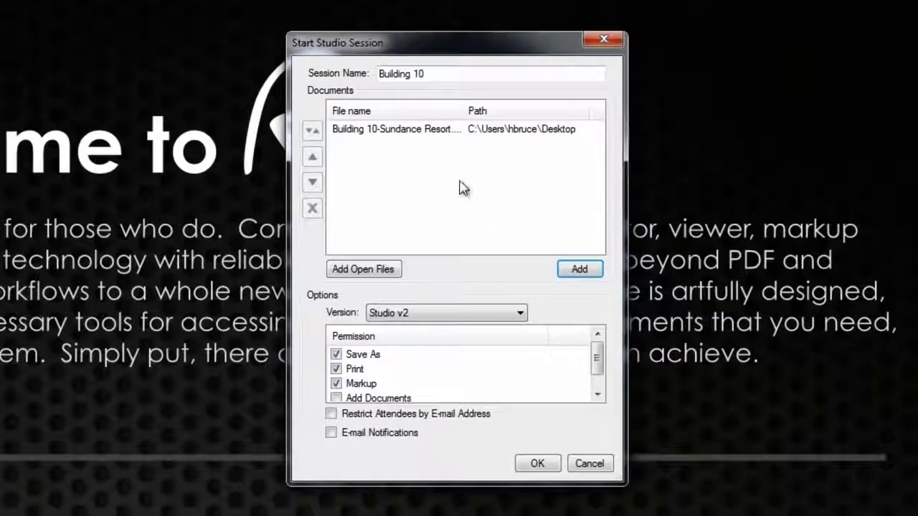
Keep version Studio v2, review the Markup permission, and enable Restrict Attendees by E-mail Address.
click(512, 315)
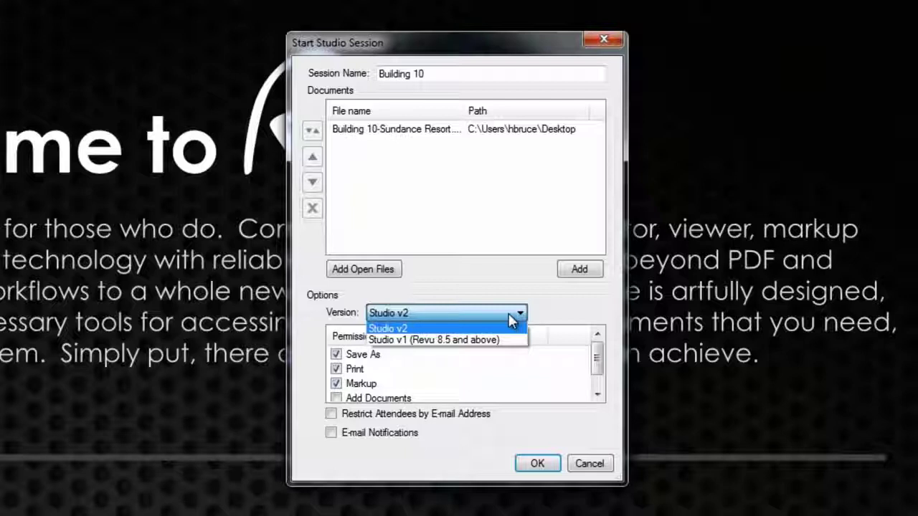
click(508, 314)
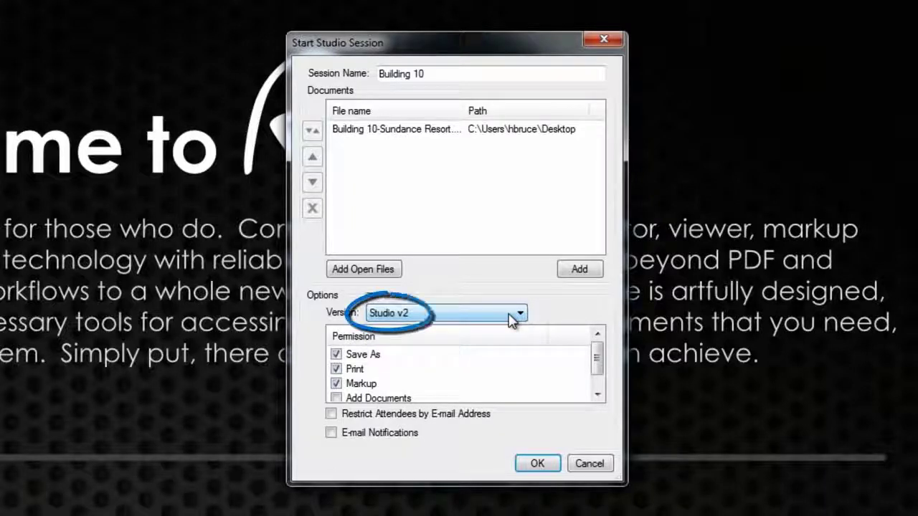
click(373, 385)
click(336, 384)
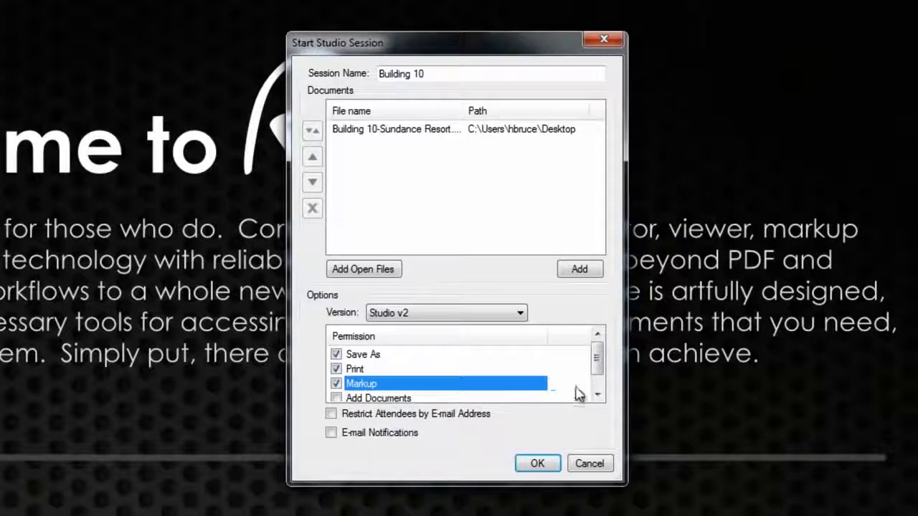
drag(598, 370, 600, 383)
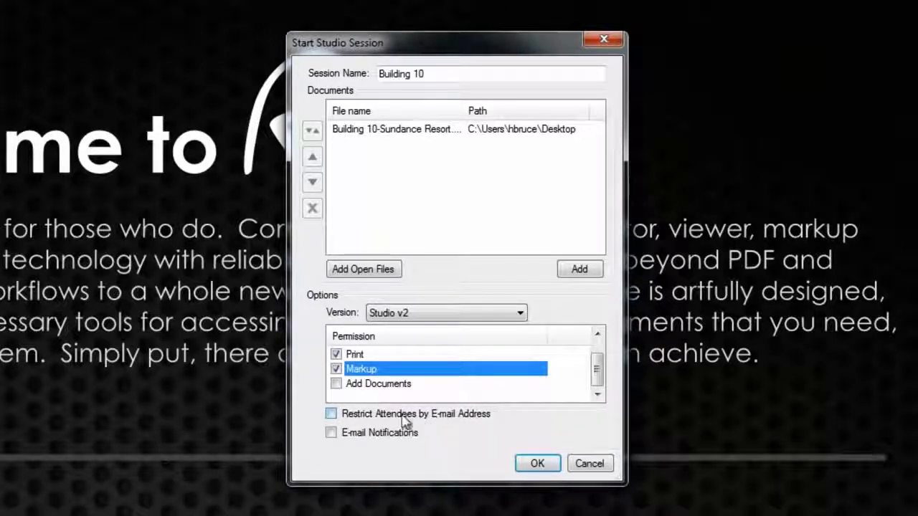
click(358, 419)
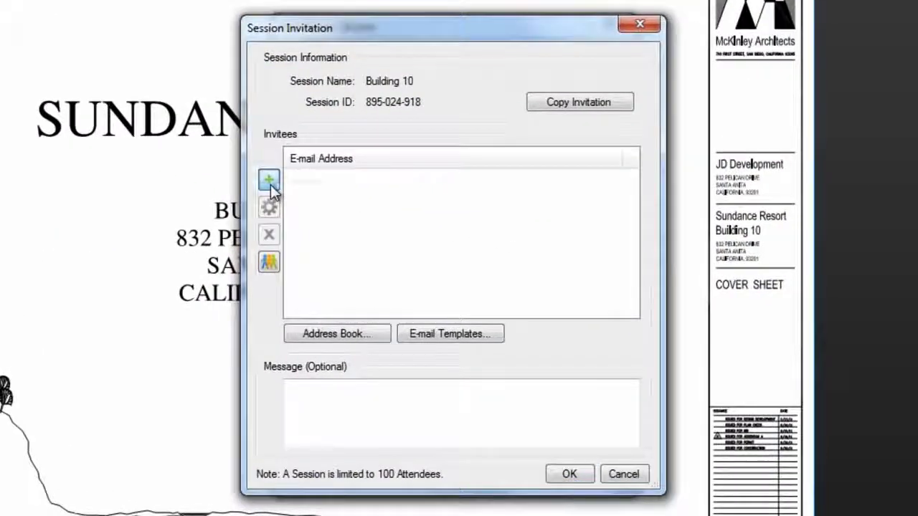
Add the invitee's e-mail address and copy the session invitation.
click(302, 194)
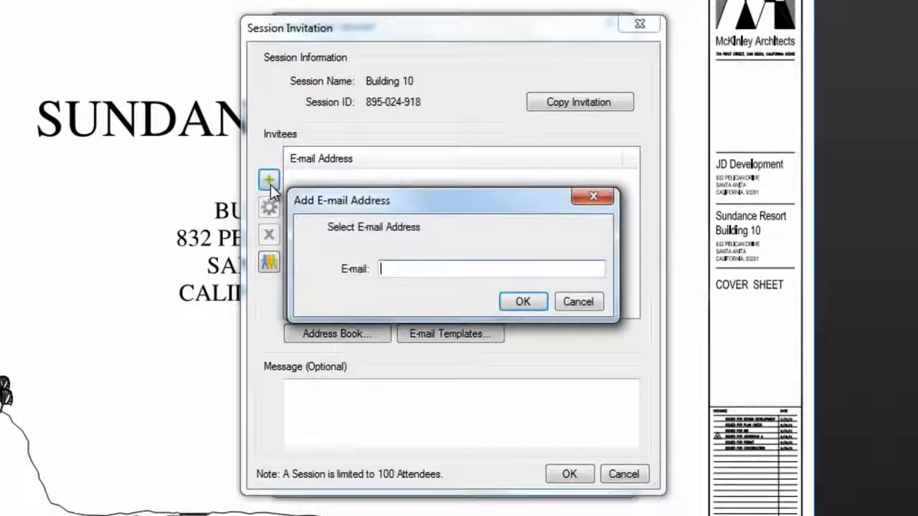
click(536, 304)
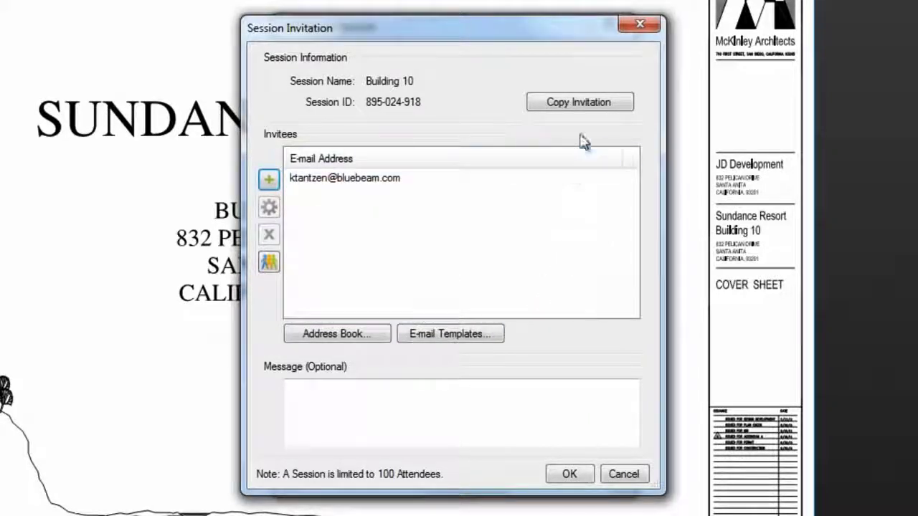
click(584, 107)
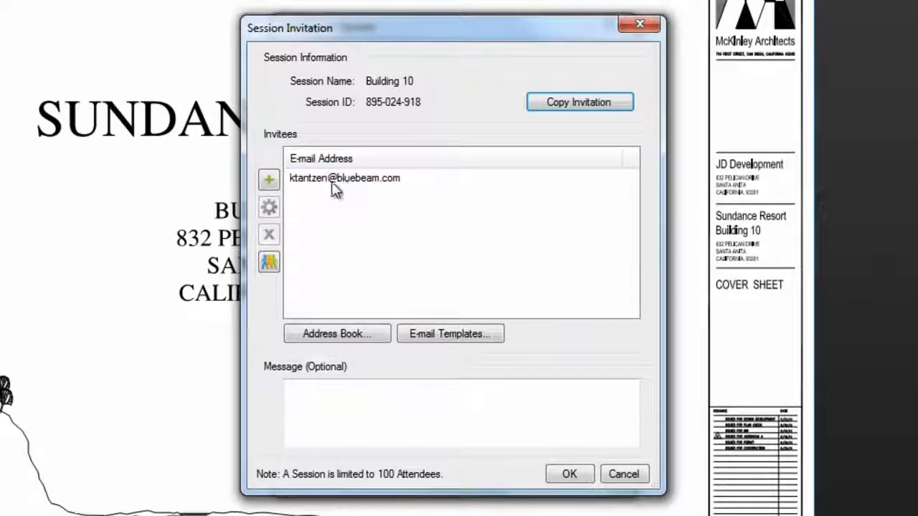
Send the invitations with the message 'Please join me to review the Sundance Resort Building 10.'.
click(391, 409)
text(Please join me to review the Sundance Resort Building 10.)
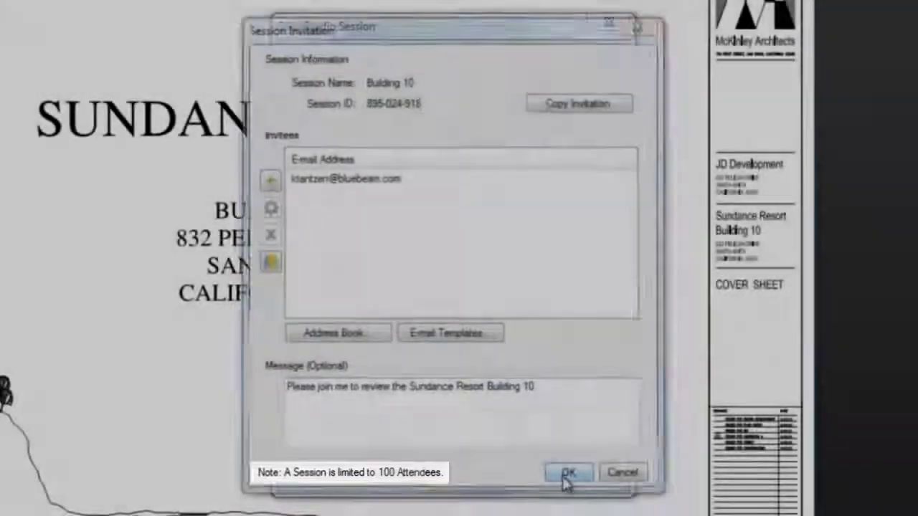
click(568, 476)
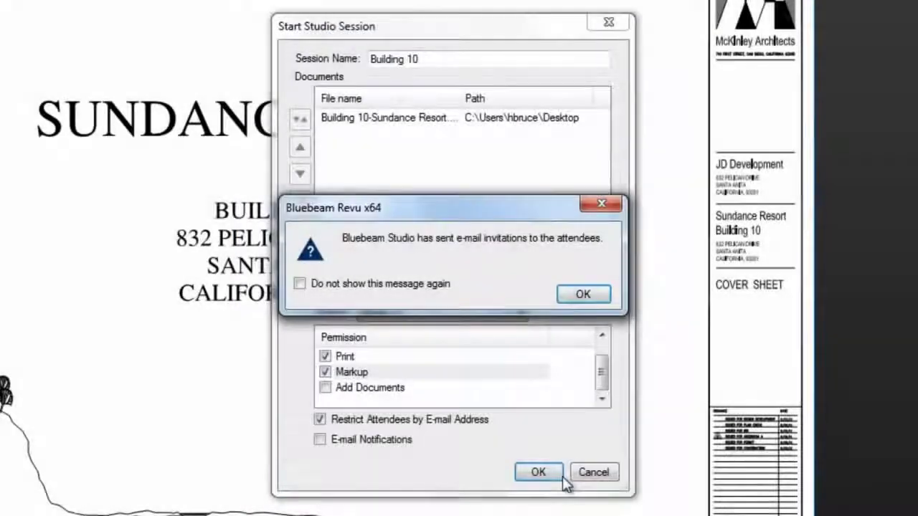
click(583, 296)
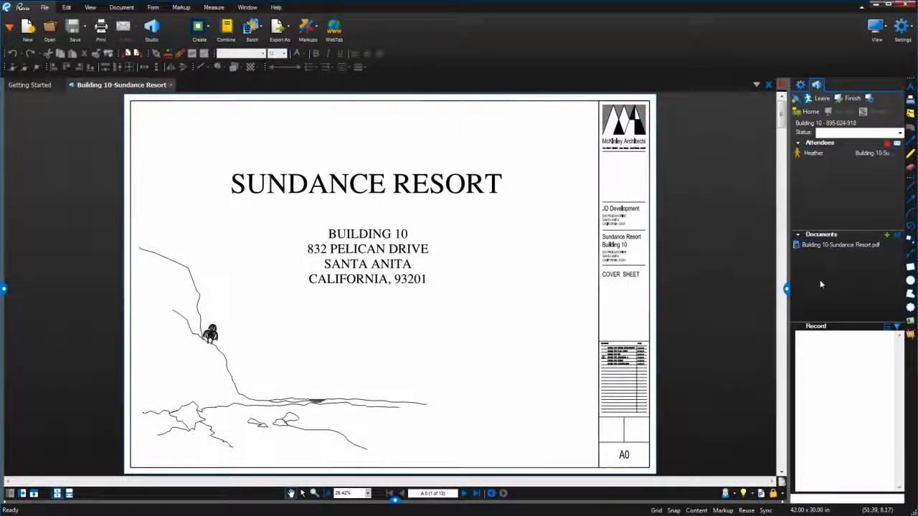
Widen the Building 10 session panel so its attendees and documents show clearly.
drag(788, 280, 764, 272)
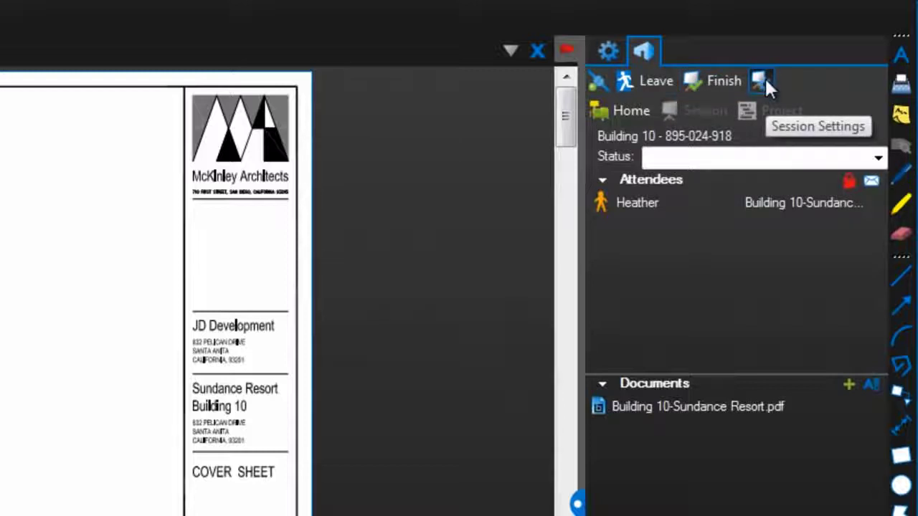
click(762, 80)
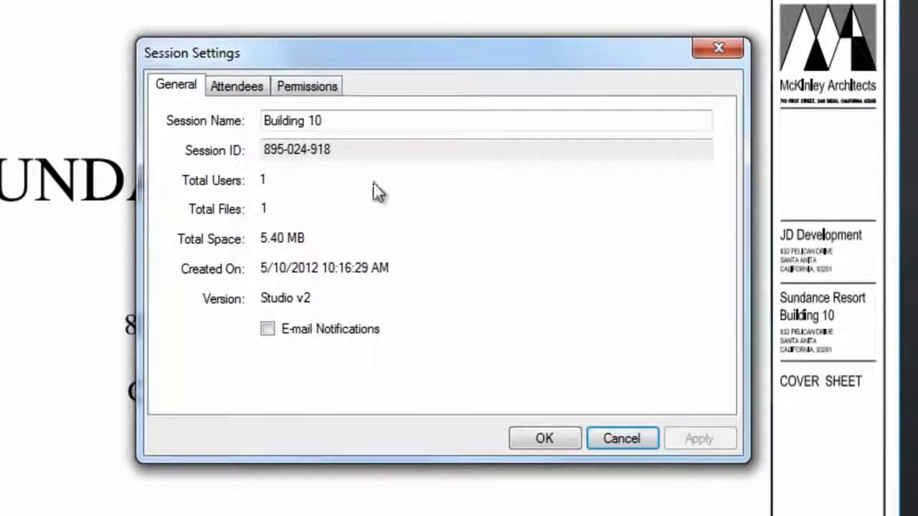
click(239, 86)
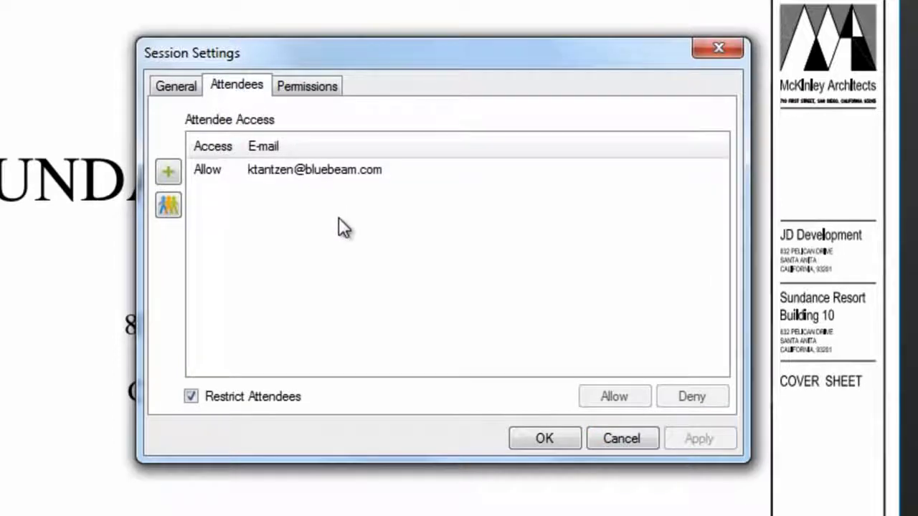
click(310, 88)
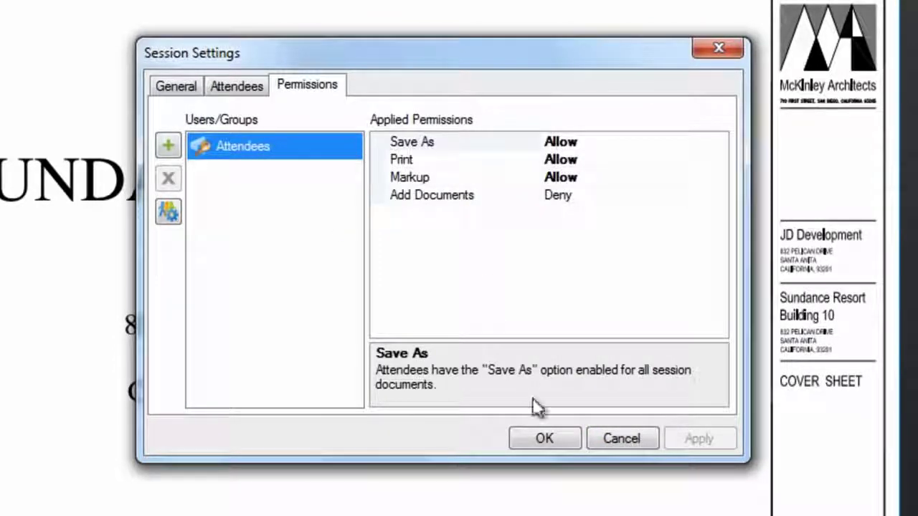
click(539, 438)
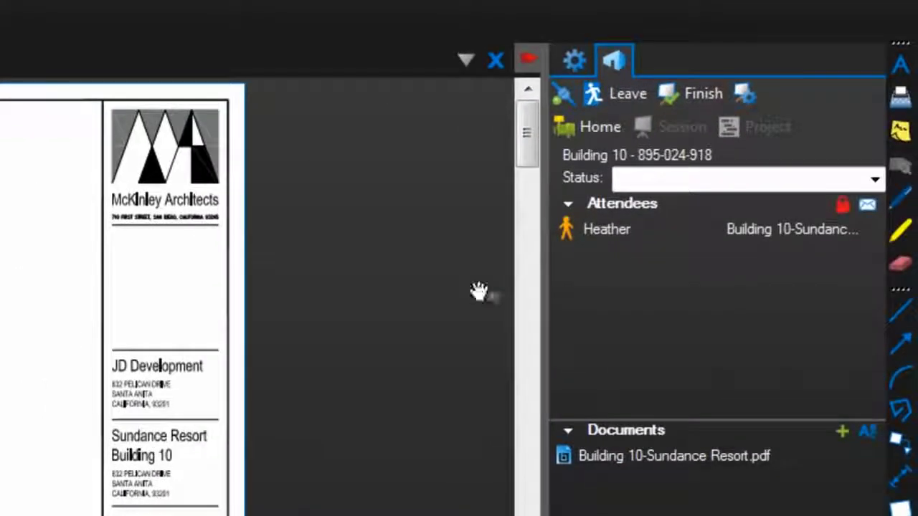
View the sessions and projects on Studio Home, then return to the Building 10 session.
click(577, 134)
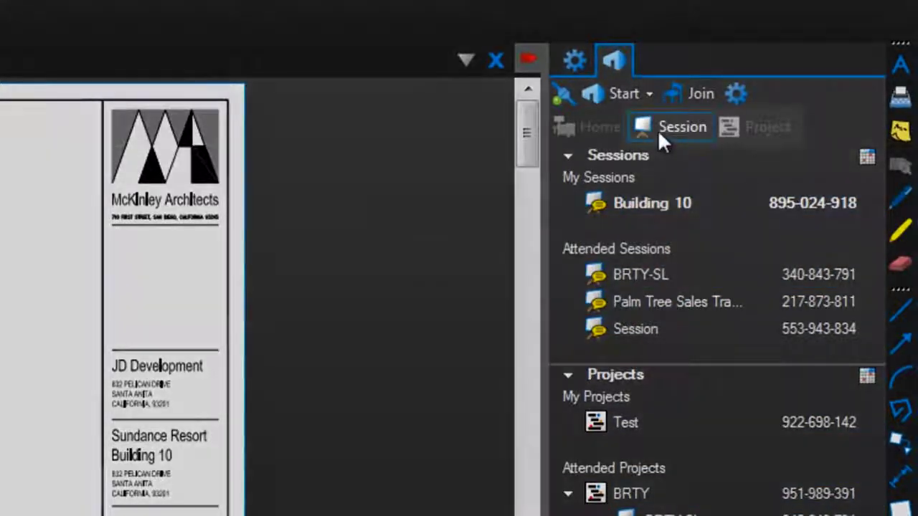
click(663, 131)
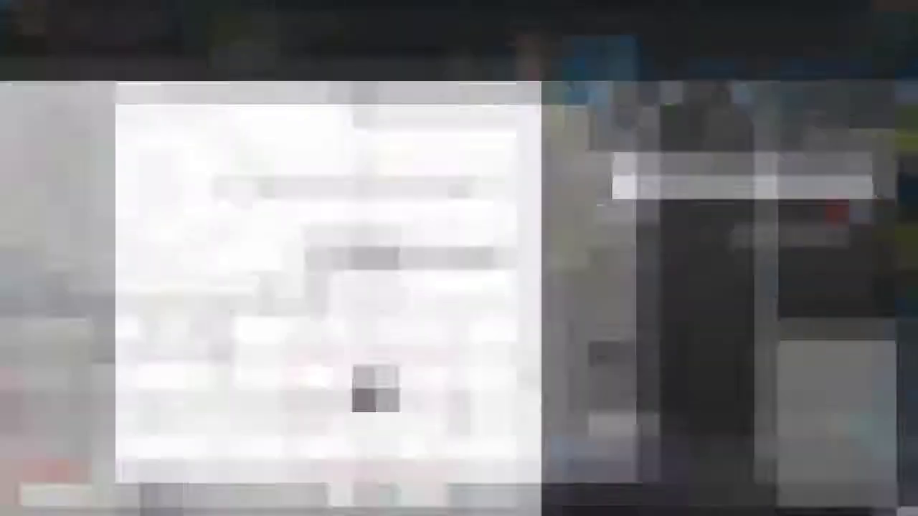
Set my attendee status to Finished.
click(857, 168)
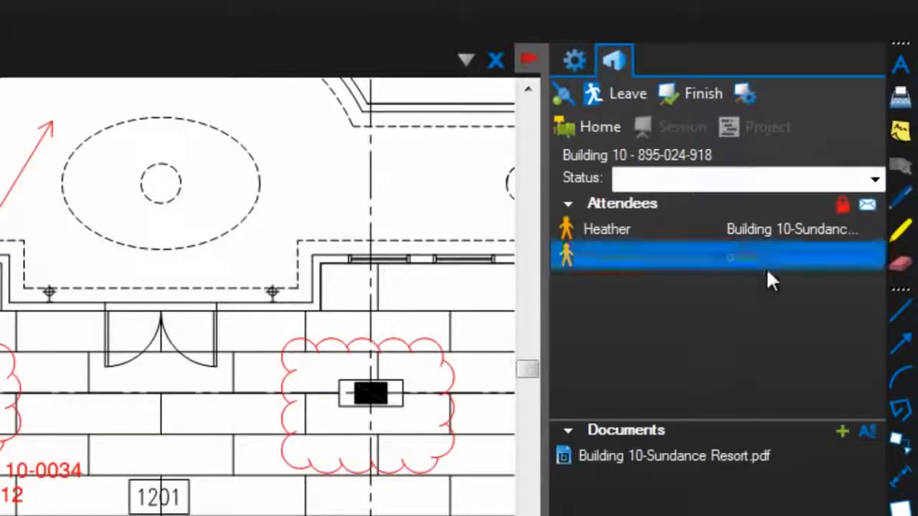
click(875, 178)
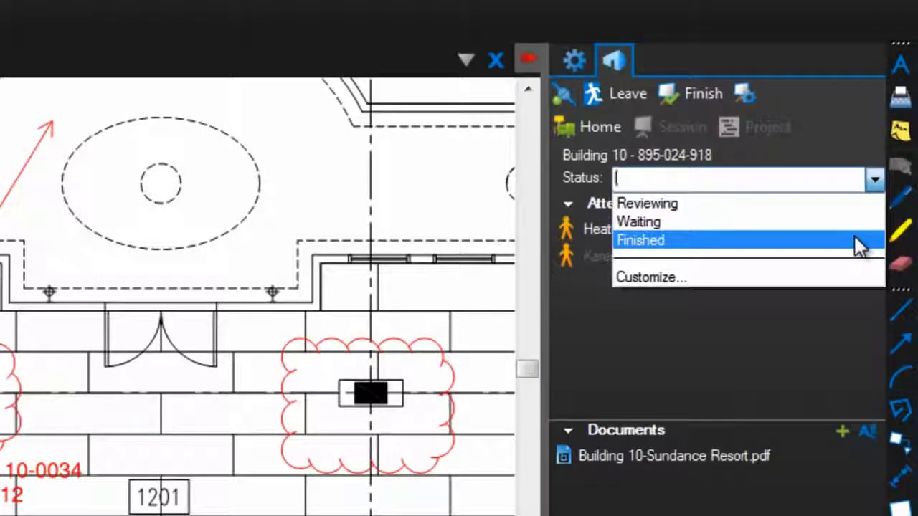
click(853, 236)
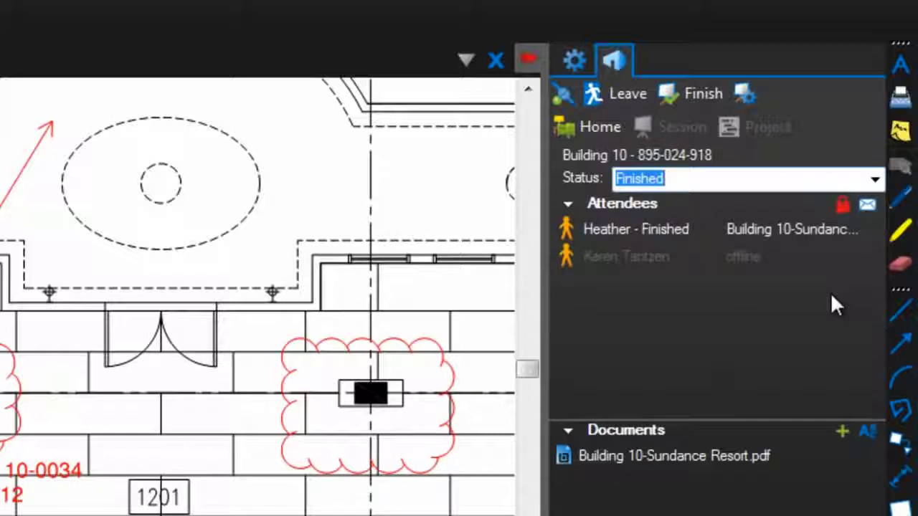
Create and apply the custom status 'meeting with Owner today'.
click(874, 180)
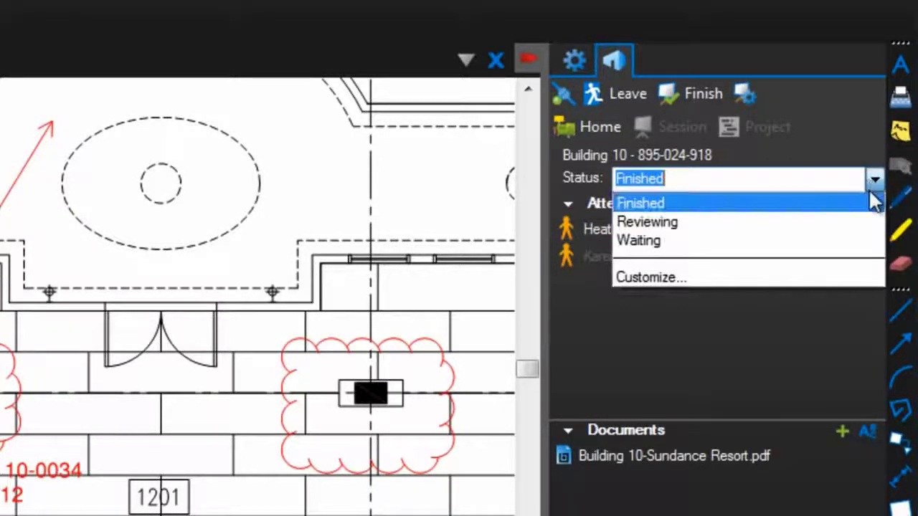
click(825, 279)
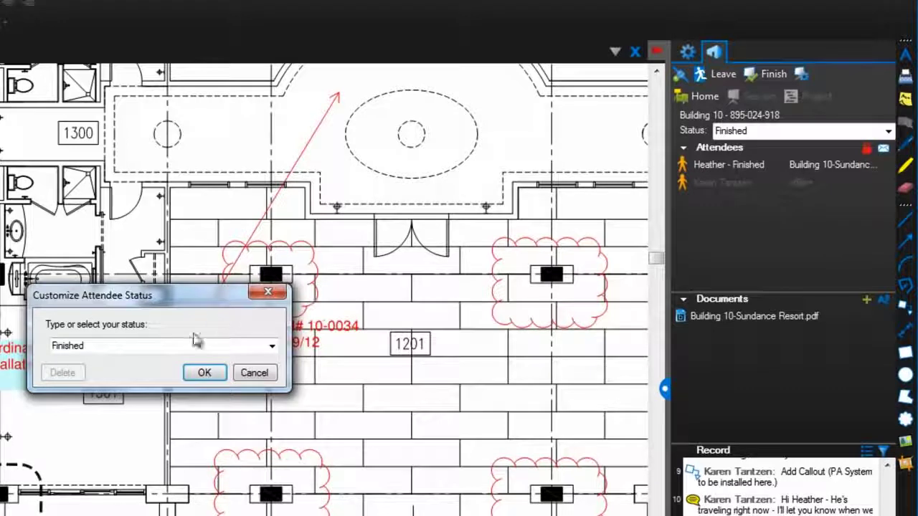
click(180, 348)
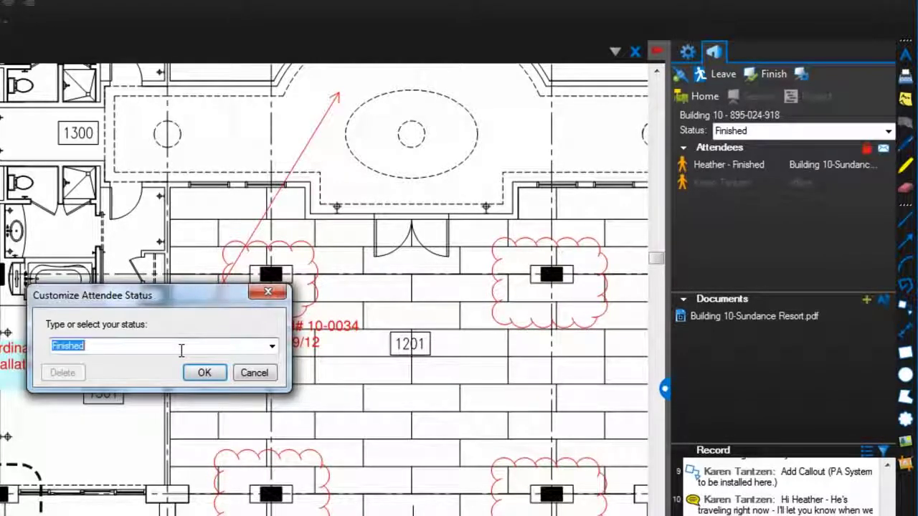
text(meeting with )
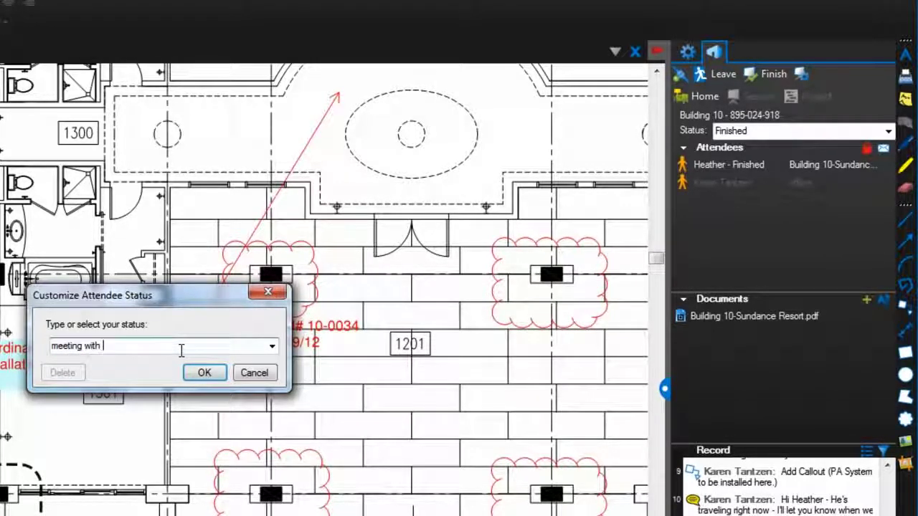
text(Owner today)
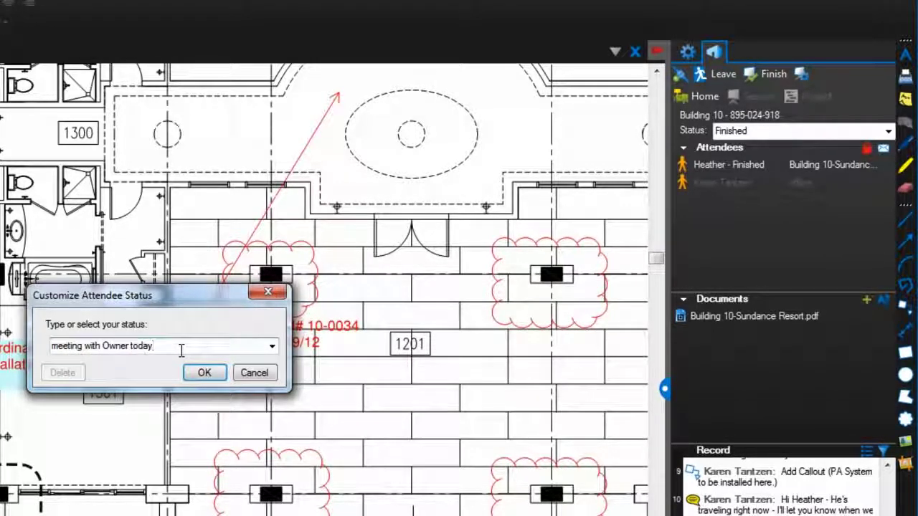
click(204, 372)
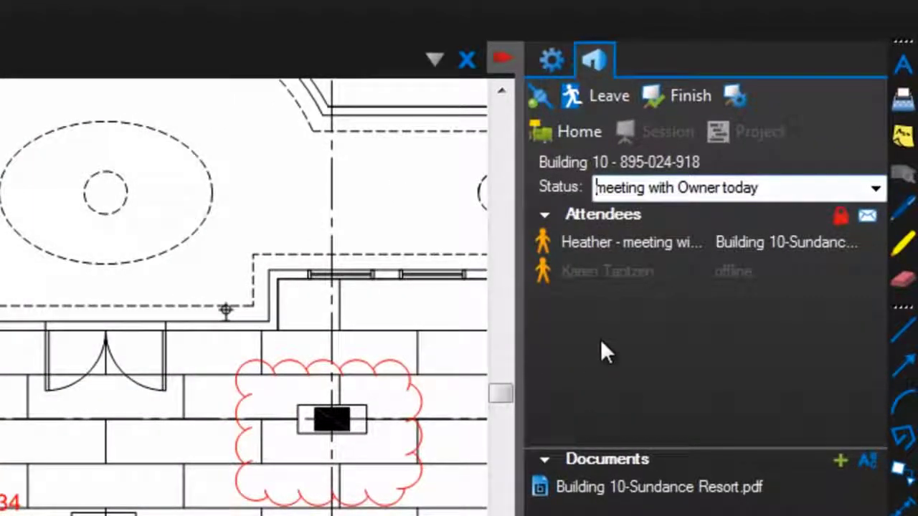
click(656, 247)
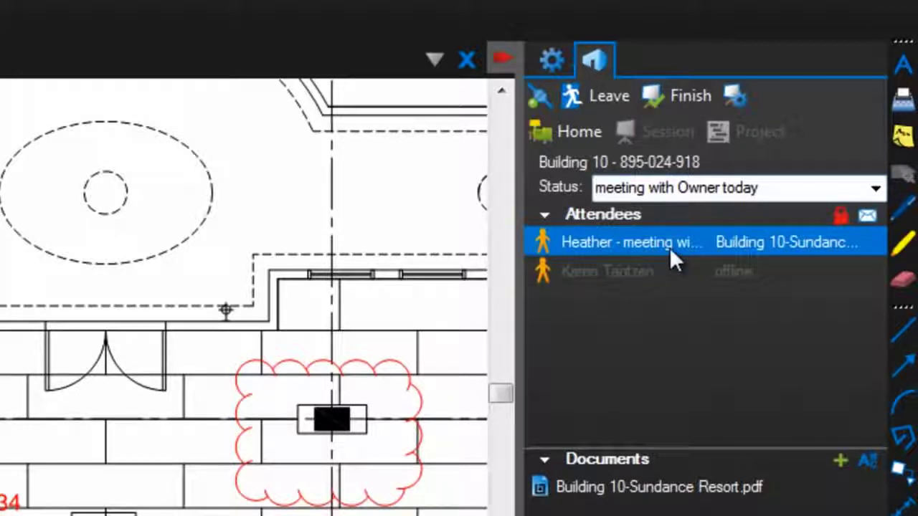
mouse_move(672, 247)
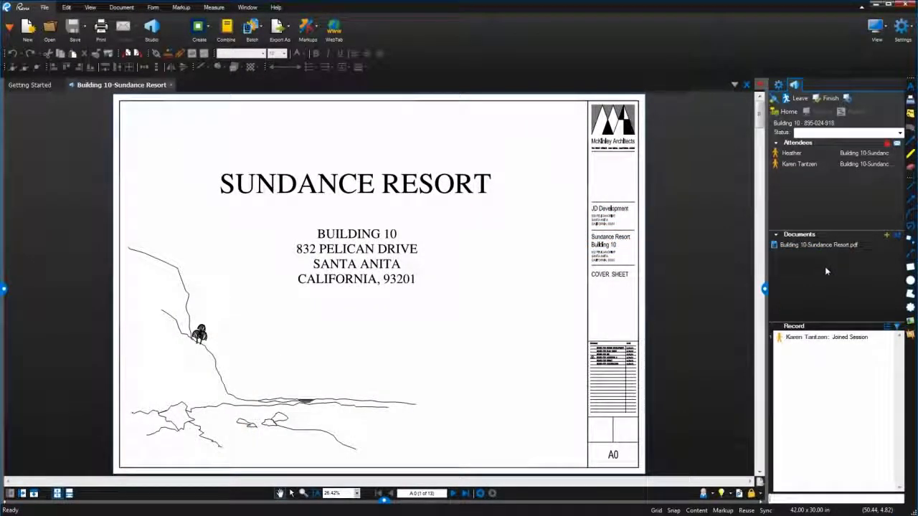
click(820, 246)
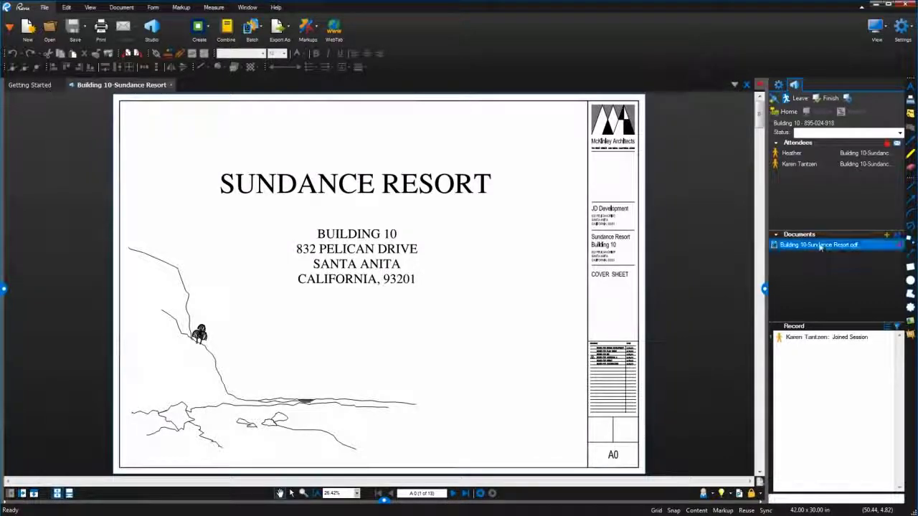
mouse_move(820, 246)
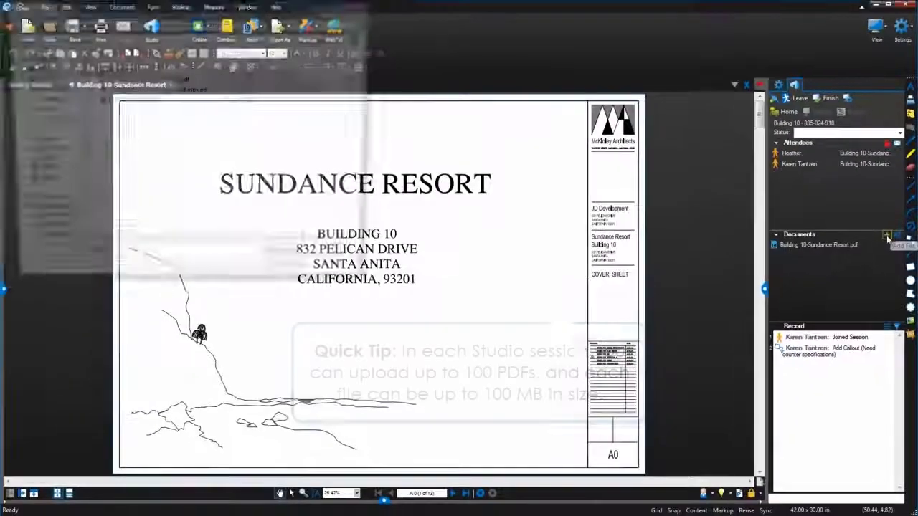
click(887, 236)
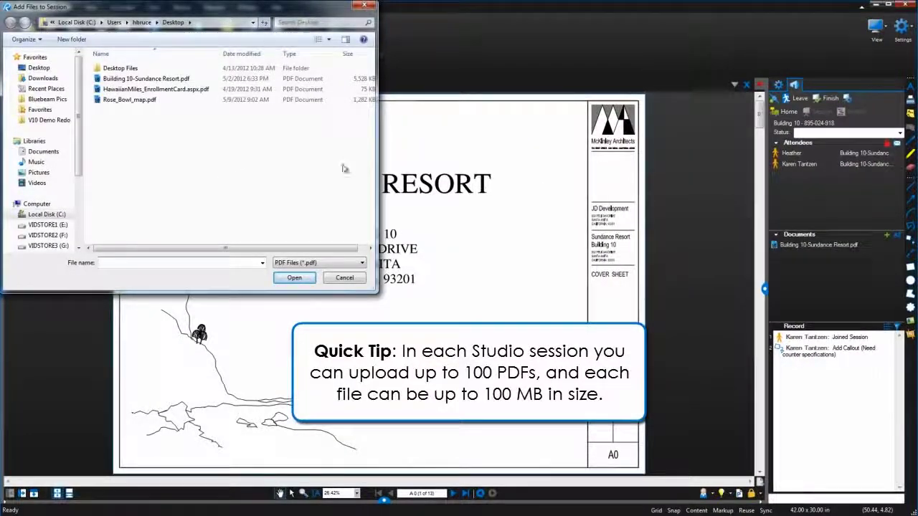
click(346, 278)
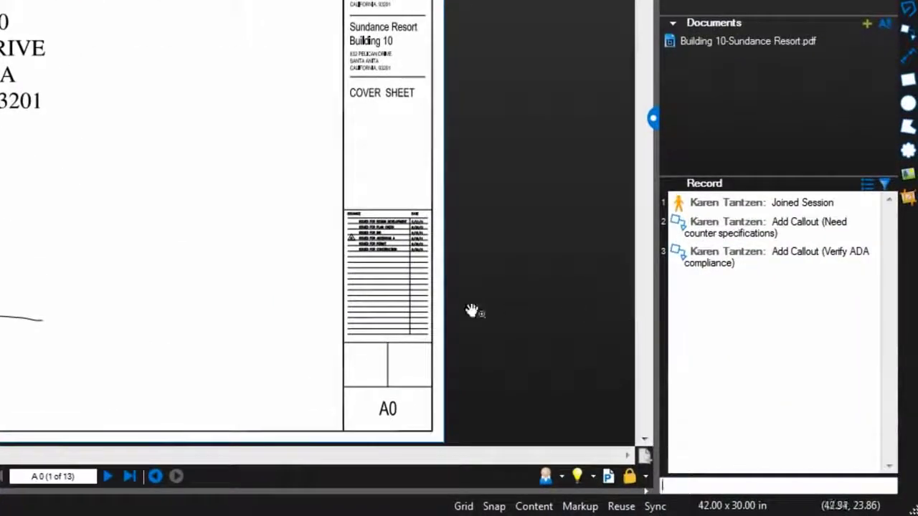
Advance three pages to sheet A2.01.2 and zoom in on the Wing 2 stair area.
click(108, 477)
click(107, 477)
click(108, 476)
scroll(224, 179, up, 5)
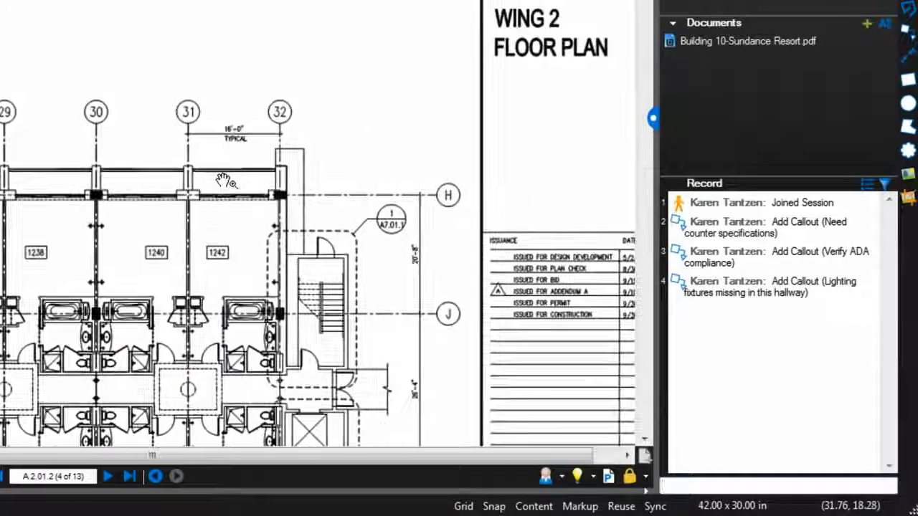
scroll(224, 179, up, 4)
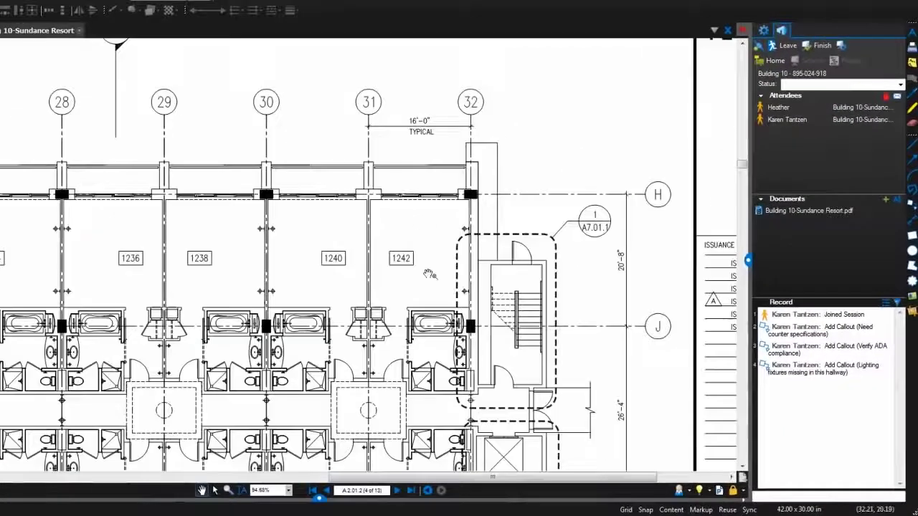
drag(429, 275, 447, 172)
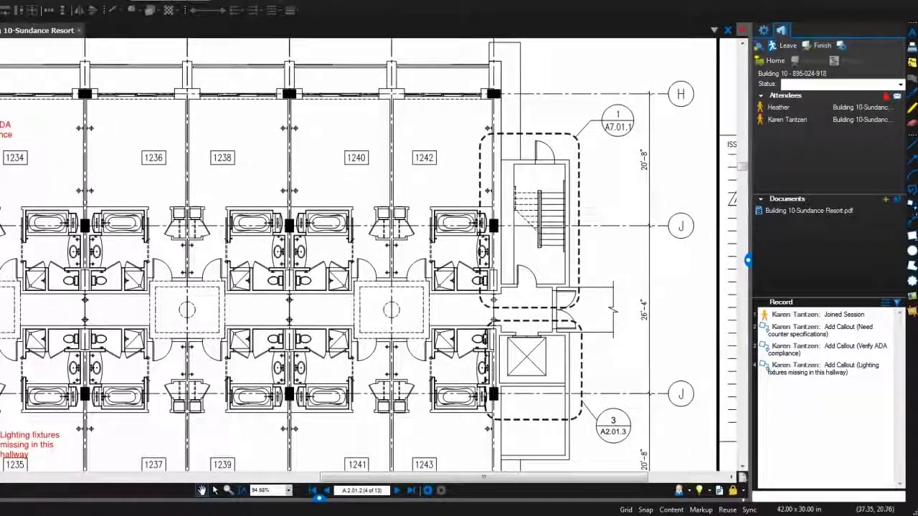
Draw a revision cloud around rooms 1240 and 1242 and check its record entry.
click(912, 280)
click(275, 75)
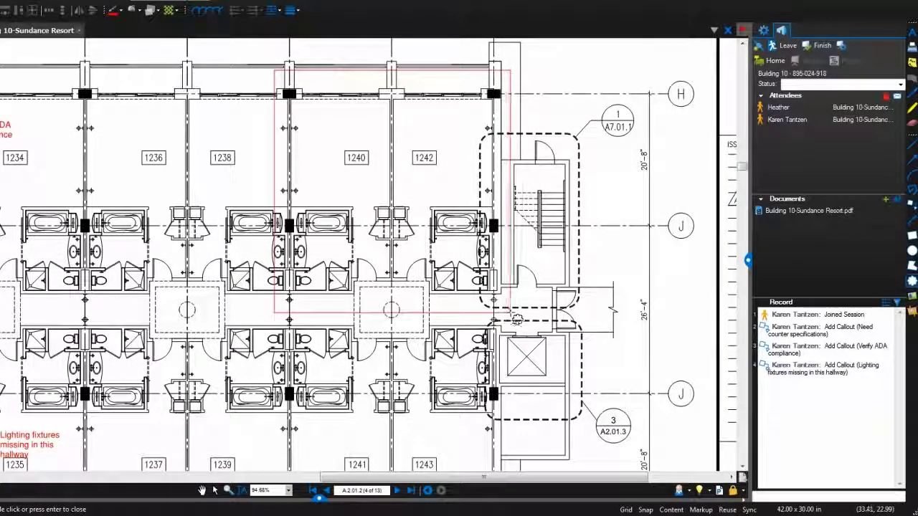
click(510, 315)
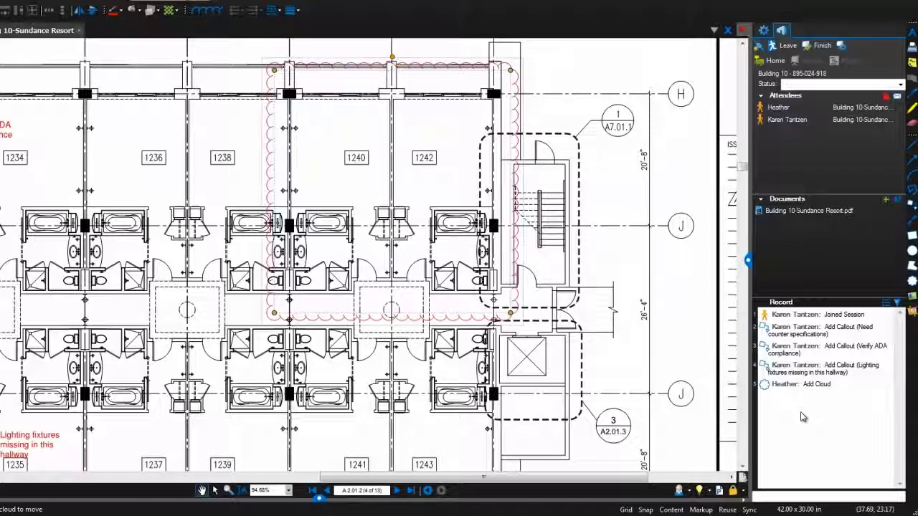
click(809, 384)
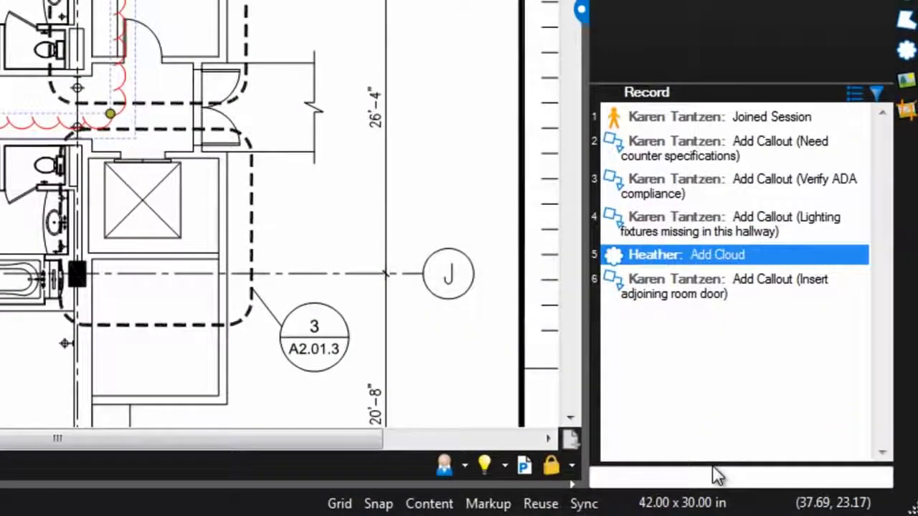
Post a session chat asking the collaborator whether they've scheduled that meeting with a colleague yet.
click(715, 474)
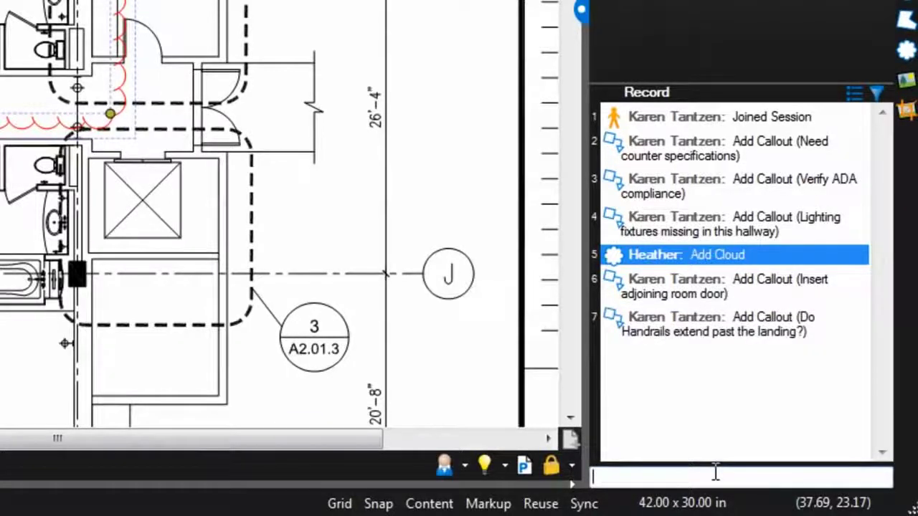
text(Hi Karen, have you scheduled that meeting with Bob yet?)
key(Return)
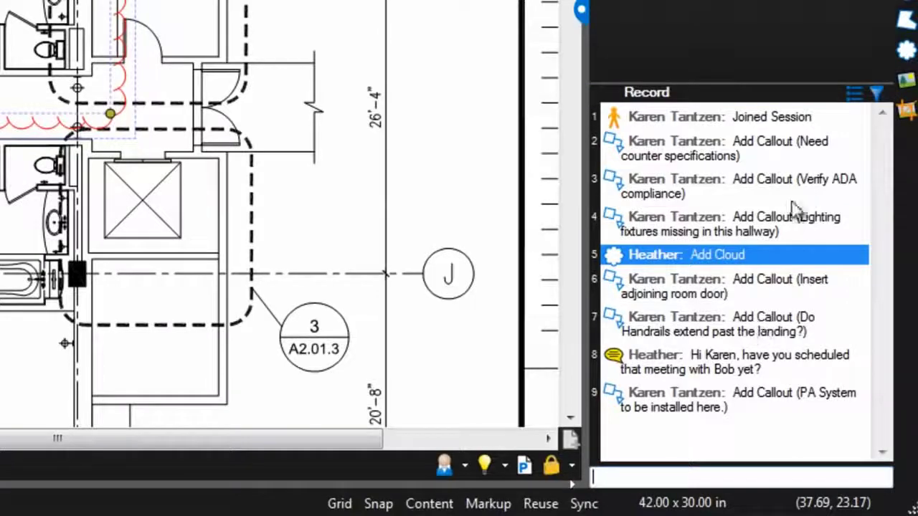
Jump to the counter specifications, ADA compliance, lighting fixtures and adjoining door callouts.
click(767, 441)
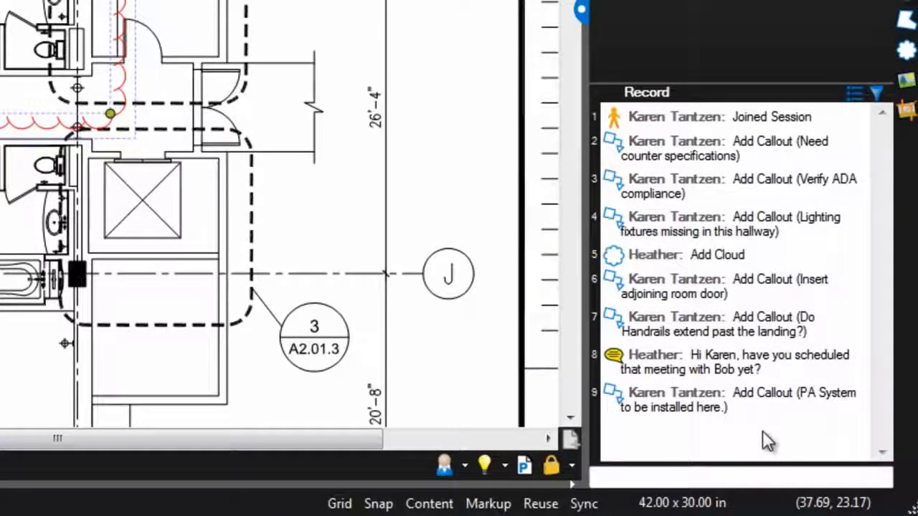
click(764, 141)
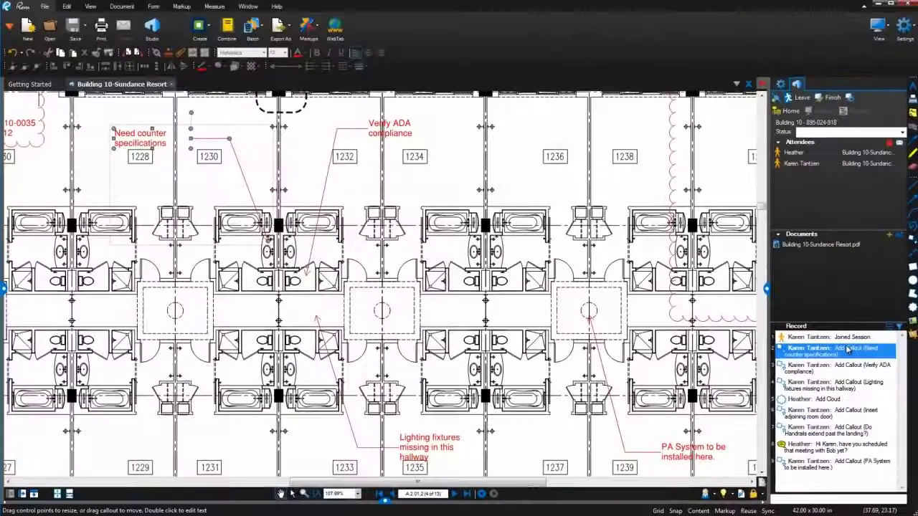
click(849, 371)
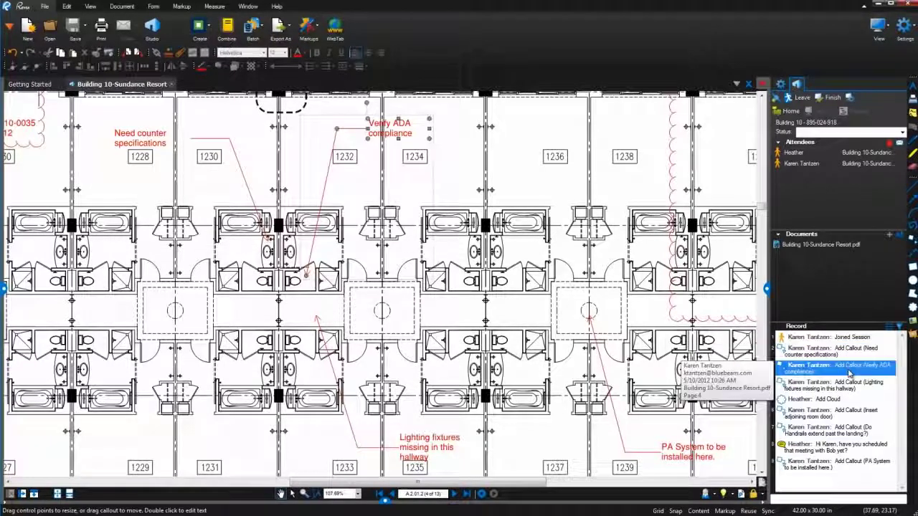
click(848, 388)
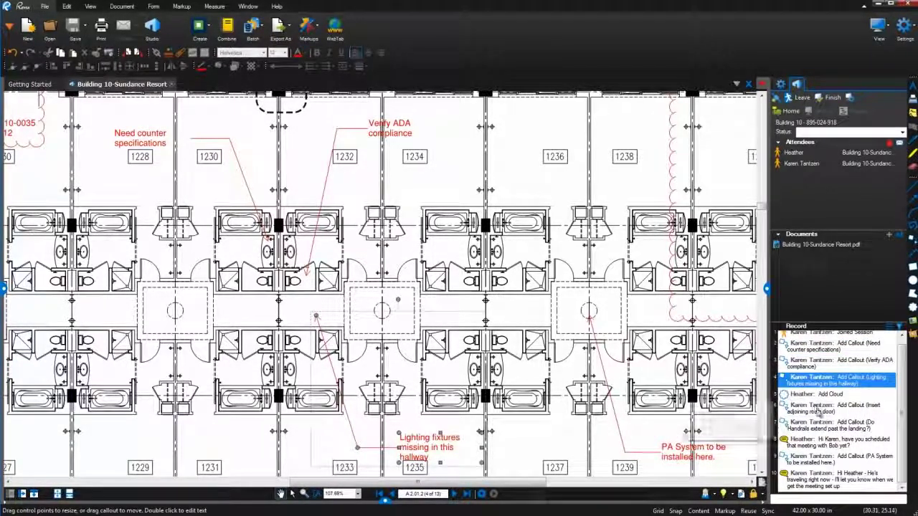
click(818, 411)
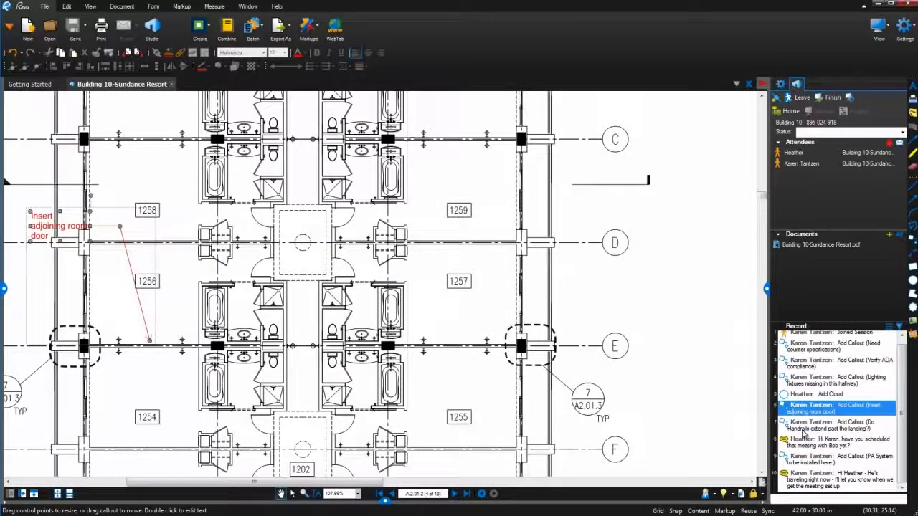
Review the handrail callout, meeting chat, PA System callout and the latest chat reply.
click(804, 429)
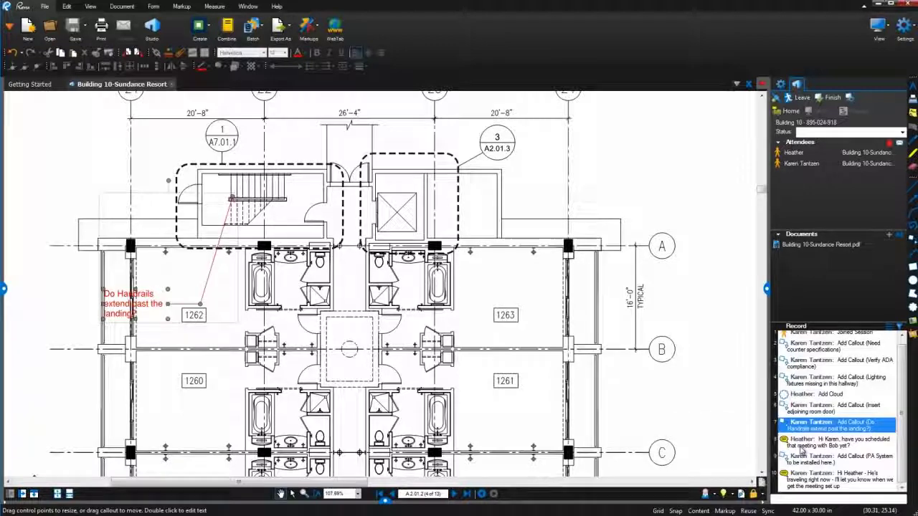
click(801, 443)
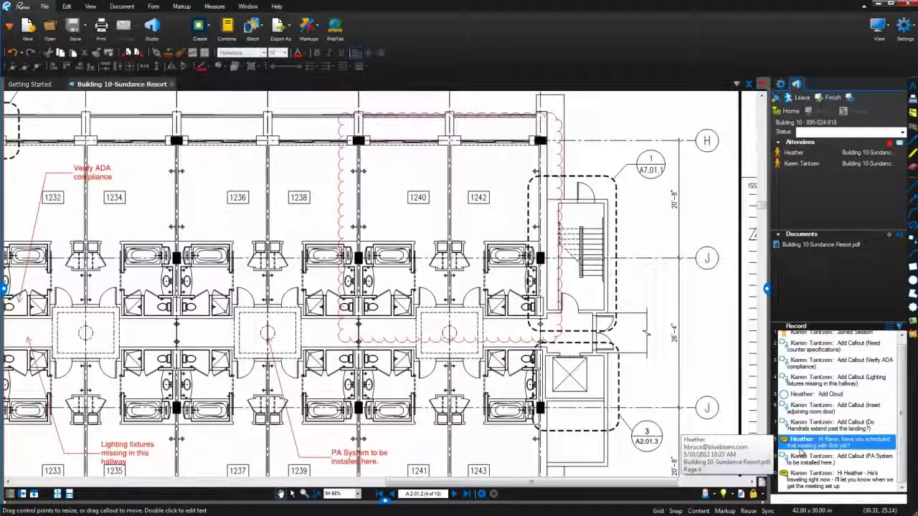
click(802, 456)
click(803, 478)
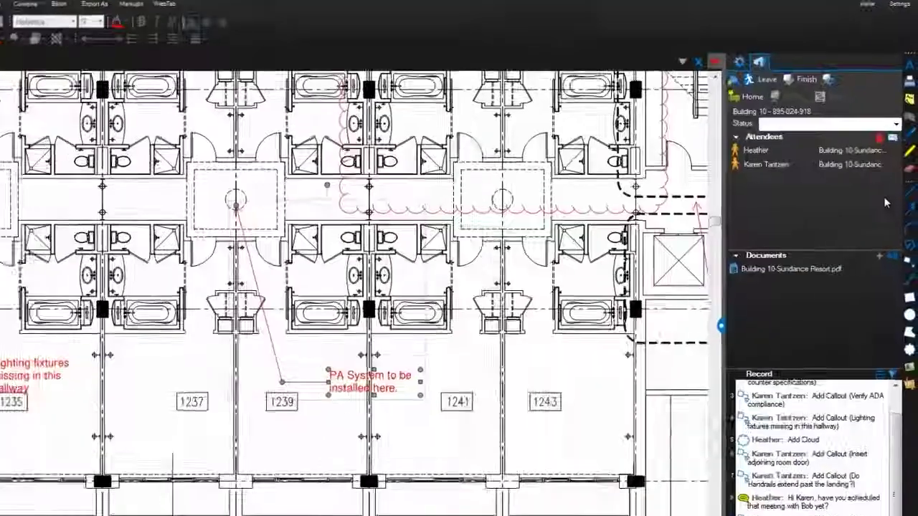
Follow the other attendee from the Attendees list so the drawing jumps to their location.
click(895, 165)
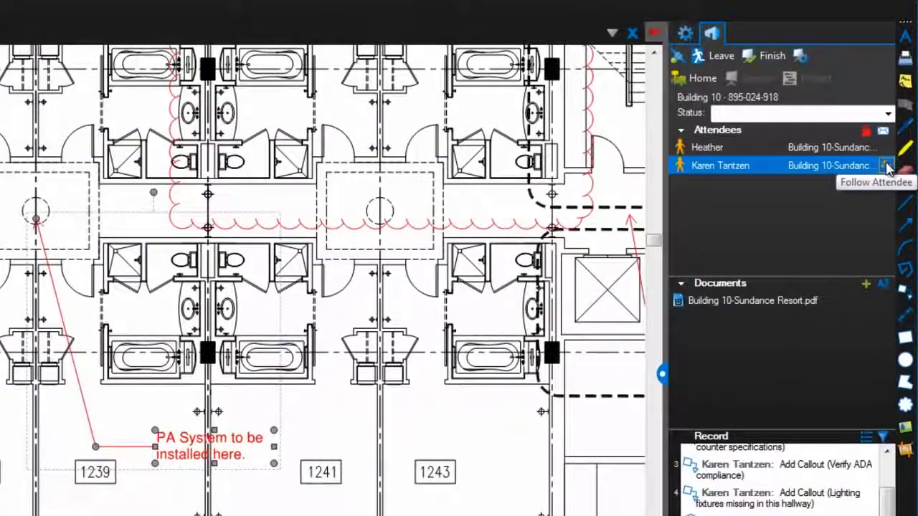
click(887, 166)
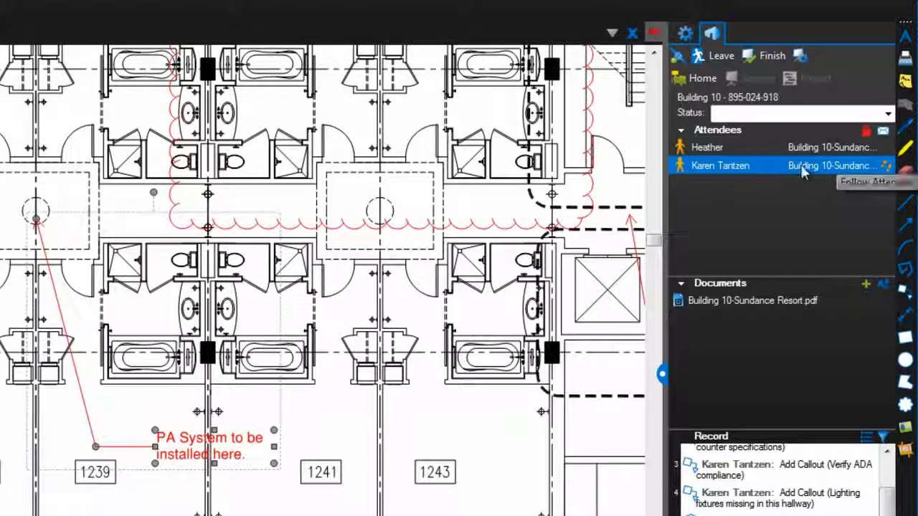
click(888, 166)
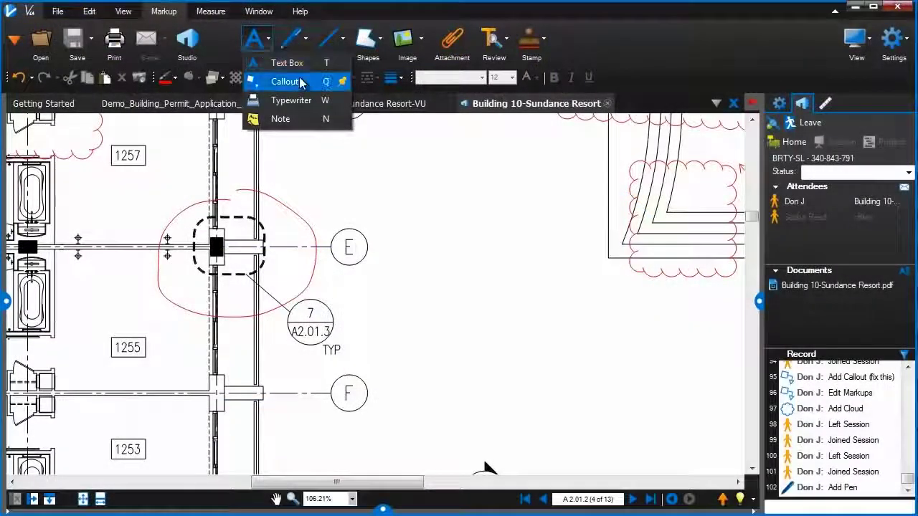
Place a callout pointing at detail tag 7 near gridline E and begin typing 'fi'.
click(299, 78)
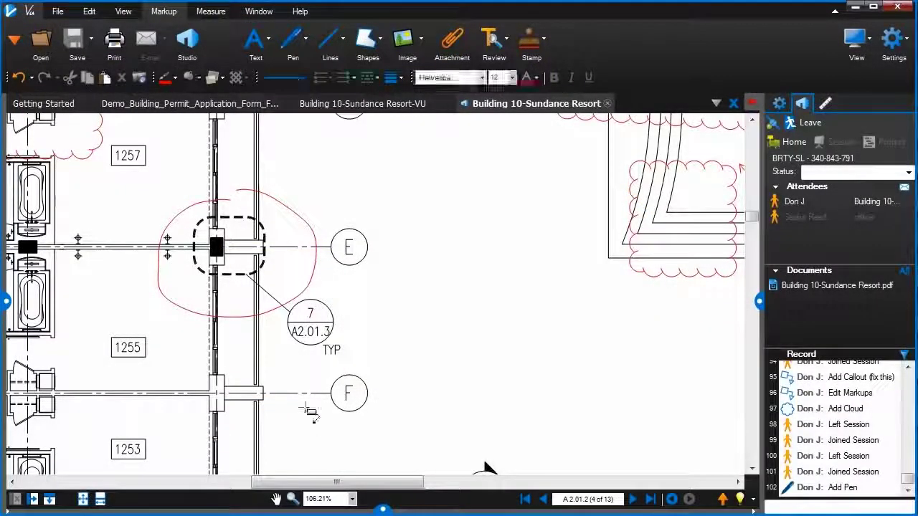
click(282, 319)
scroll(281, 319, down, 1)
click(495, 355)
text(fi)
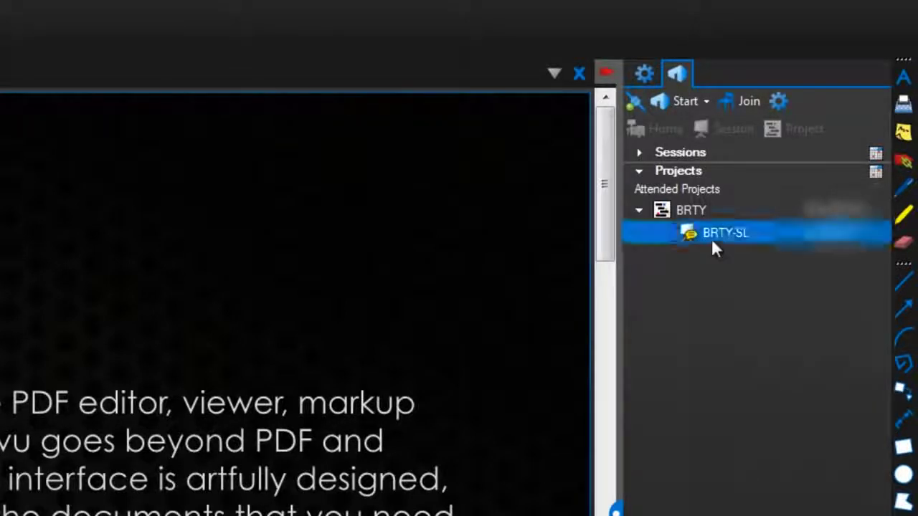
Open the BRTY project, expand its Revisions folder, leave the project, and show the Start options.
double_click(698, 204)
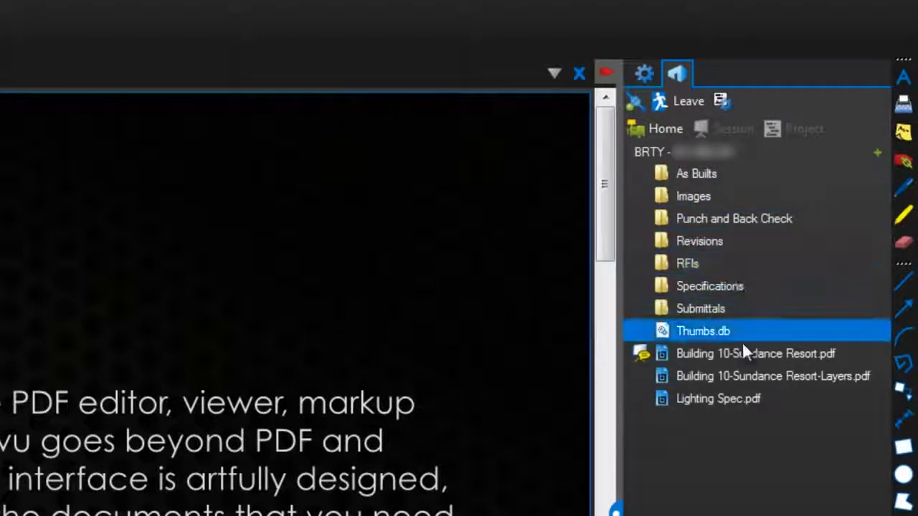
double_click(763, 240)
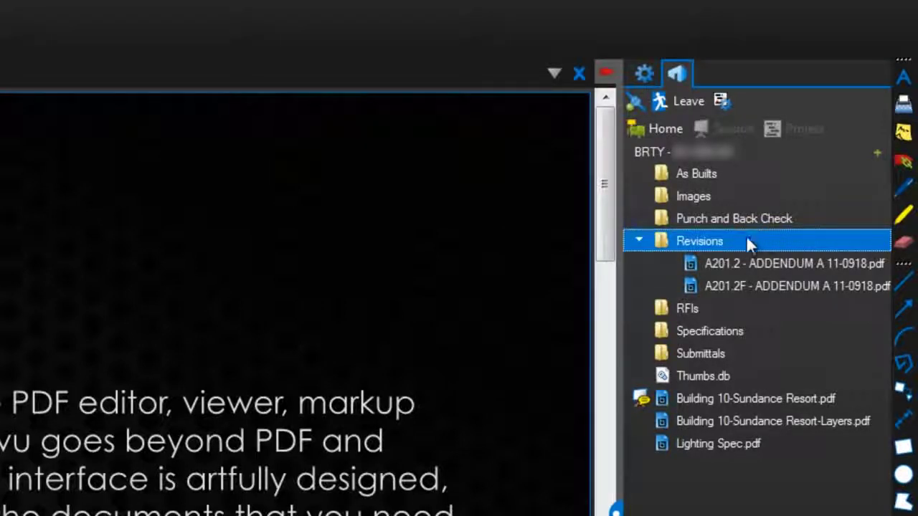
click(681, 102)
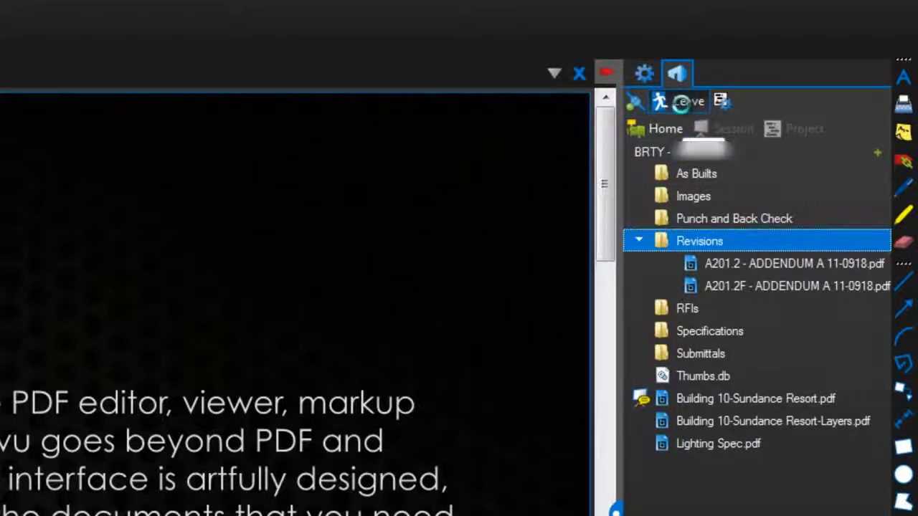
click(738, 236)
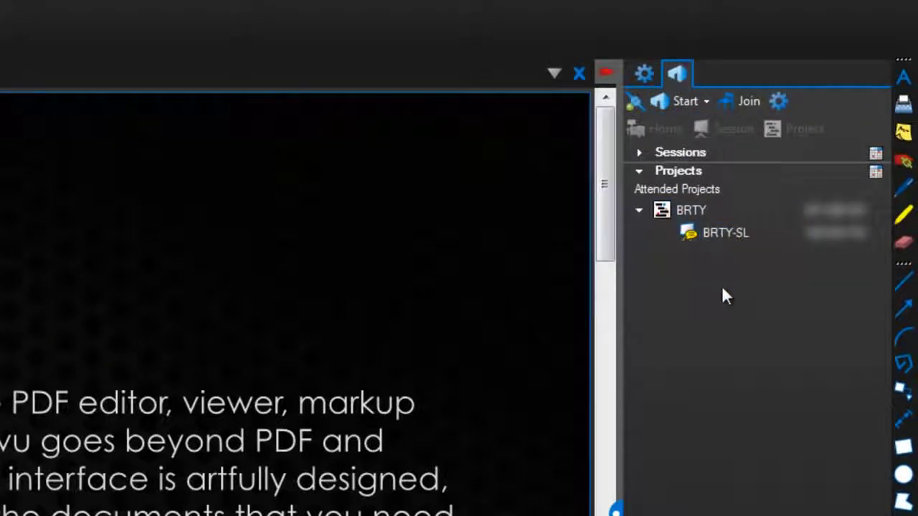
click(720, 242)
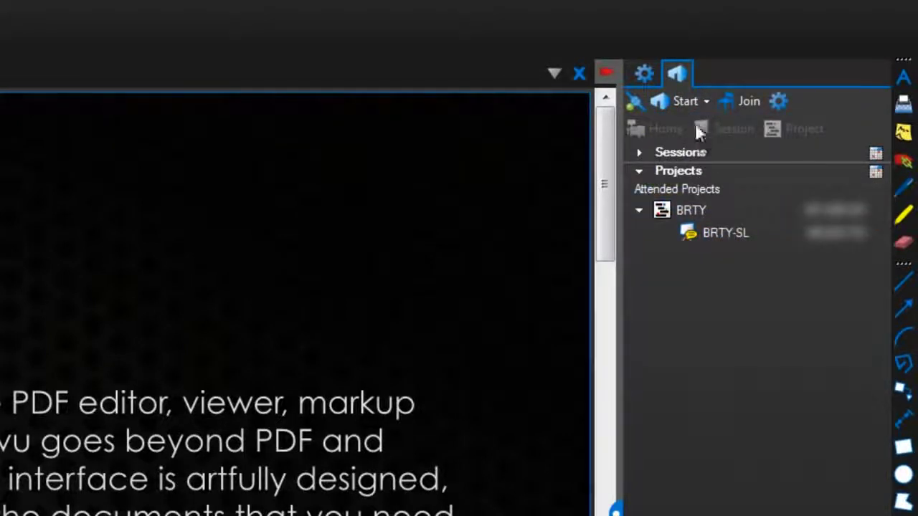
click(687, 102)
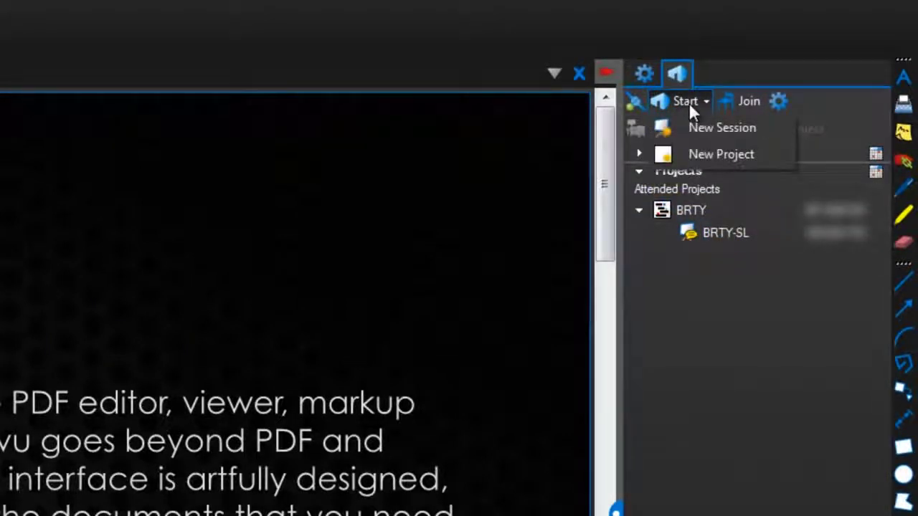
Create a new Studio project named 'Project 10'.
click(696, 153)
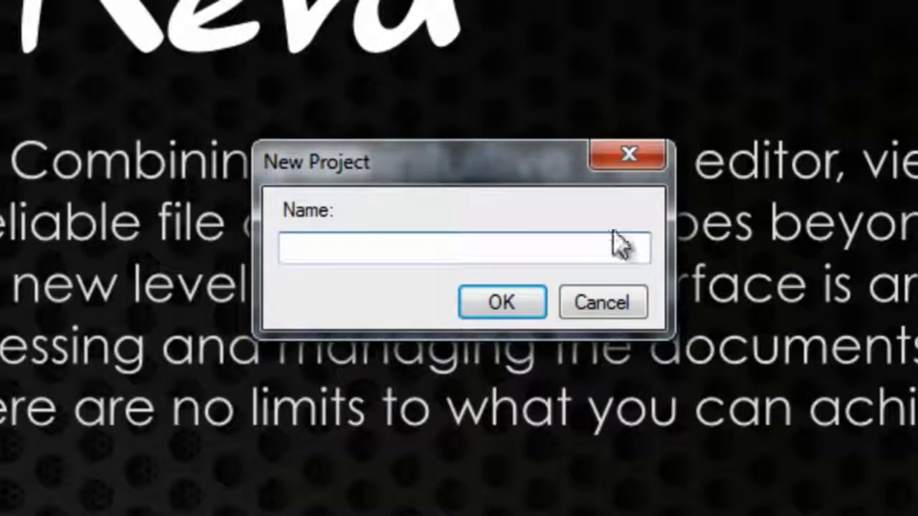
text(Project 10)
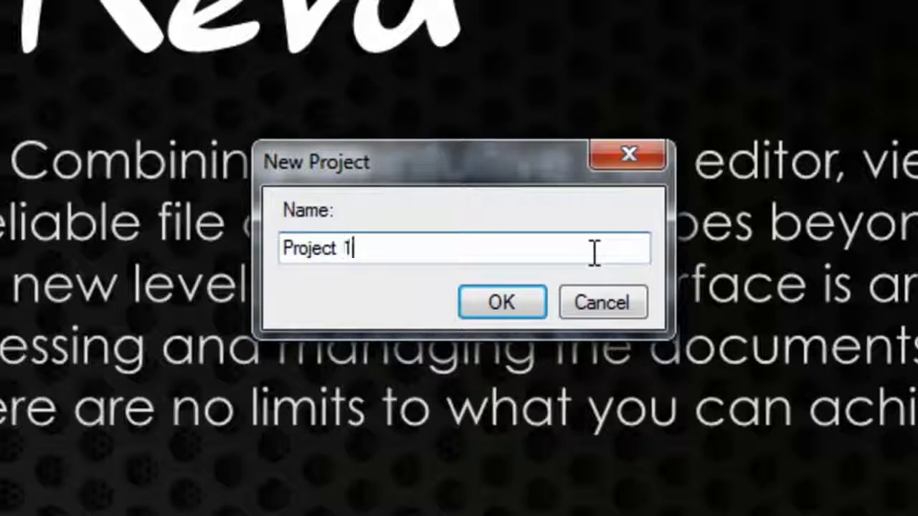
click(506, 313)
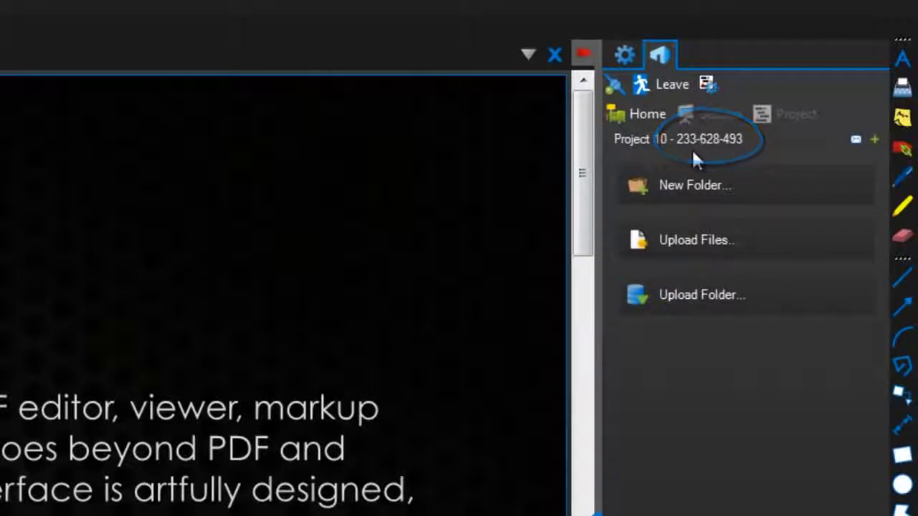
click(853, 140)
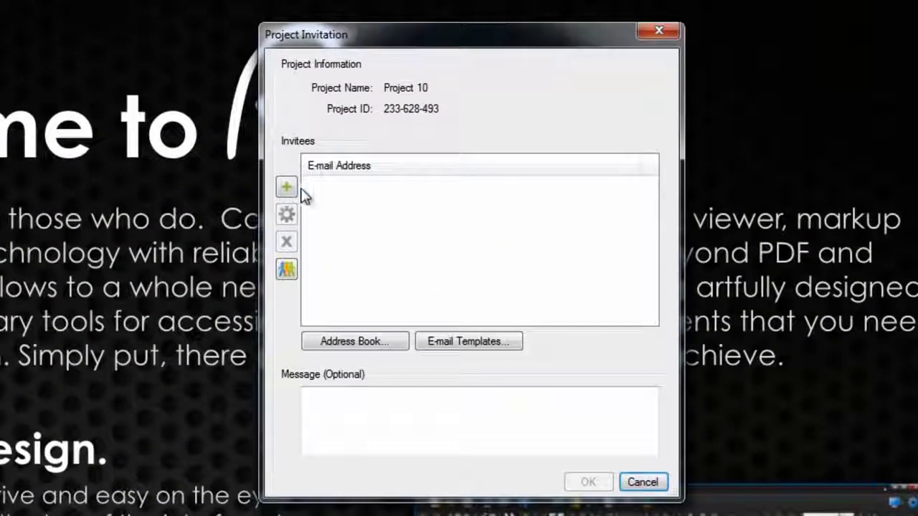
click(272, 196)
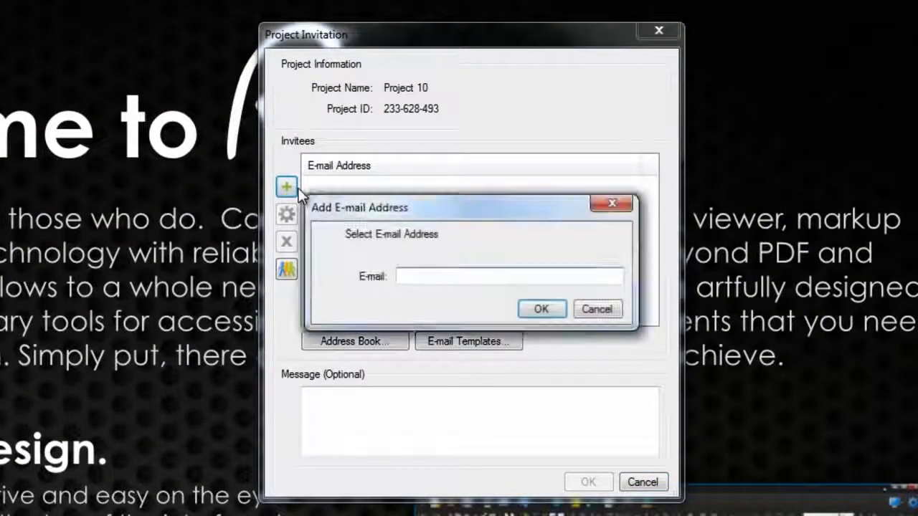
click(580, 315)
click(642, 482)
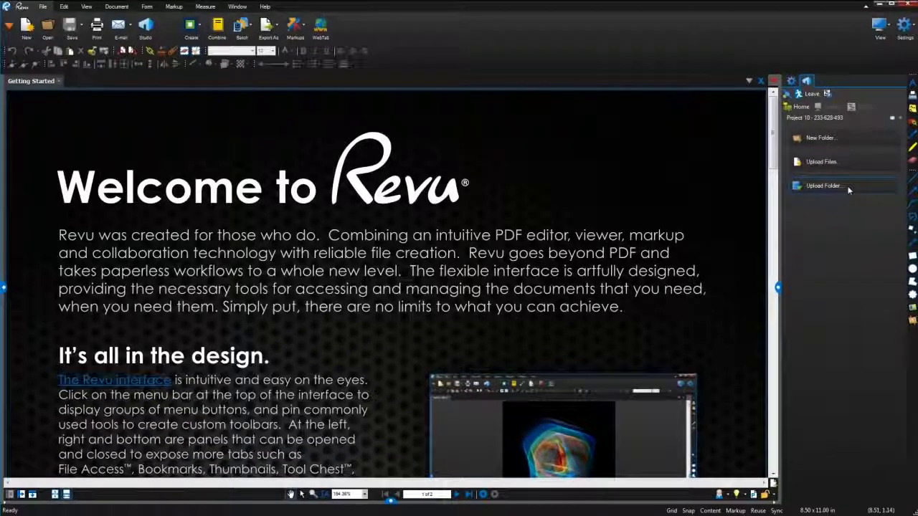
Upload the Desktop's Project 10 folder into the Studio project.
click(849, 189)
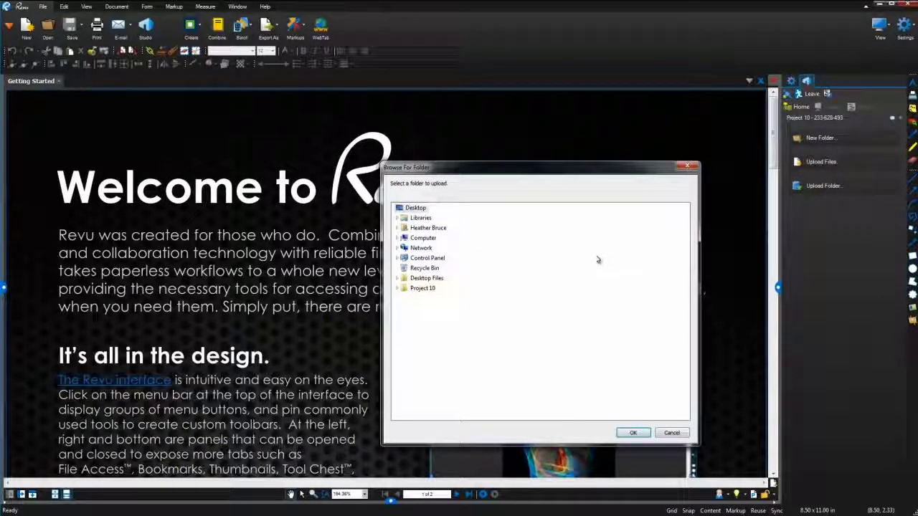
click(426, 290)
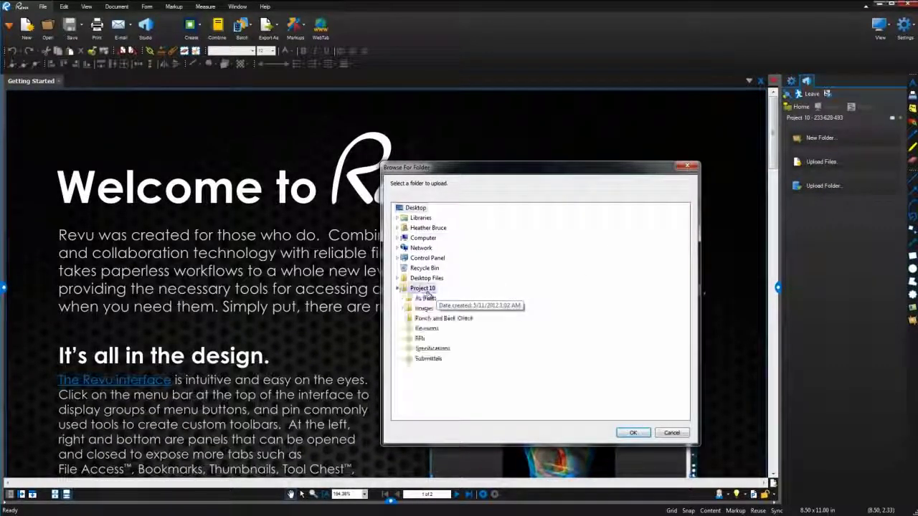
click(633, 431)
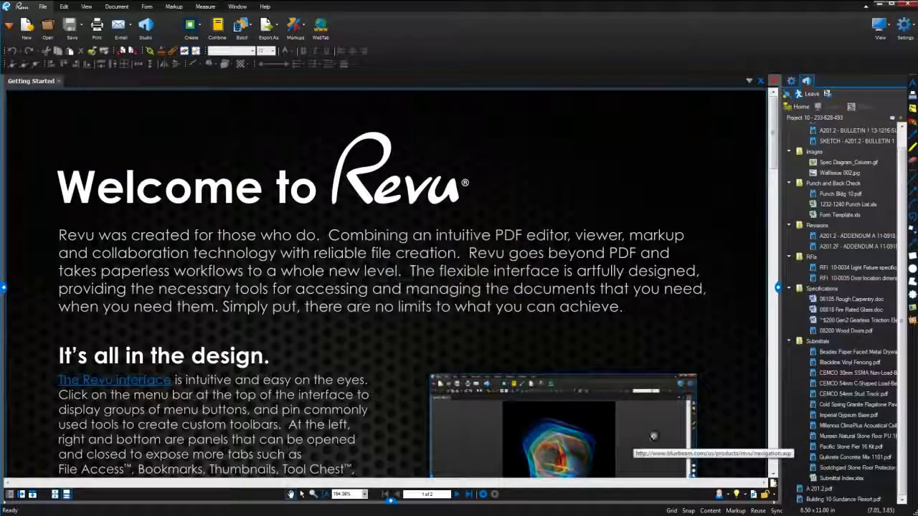
Open Building 10-Sundance Resort.pdf from the project and view its check-out options.
scroll(898, 244, up, 1)
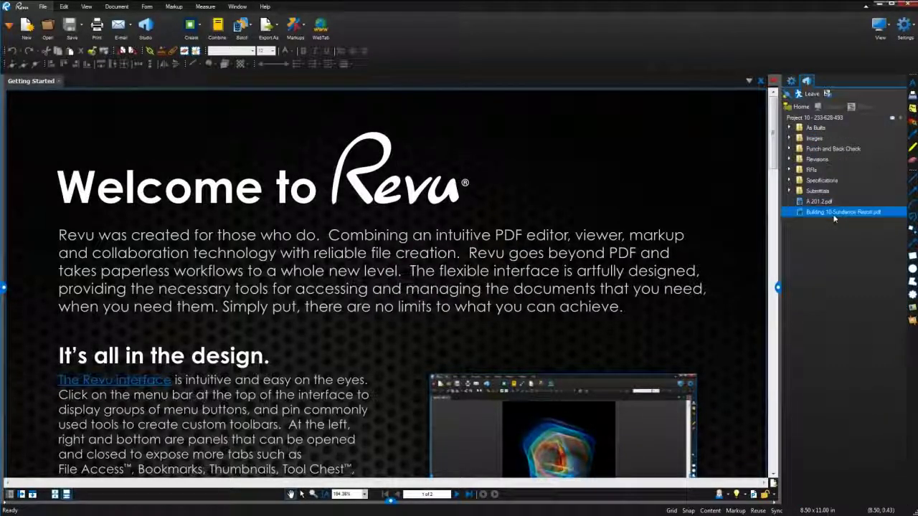
double_click(834, 213)
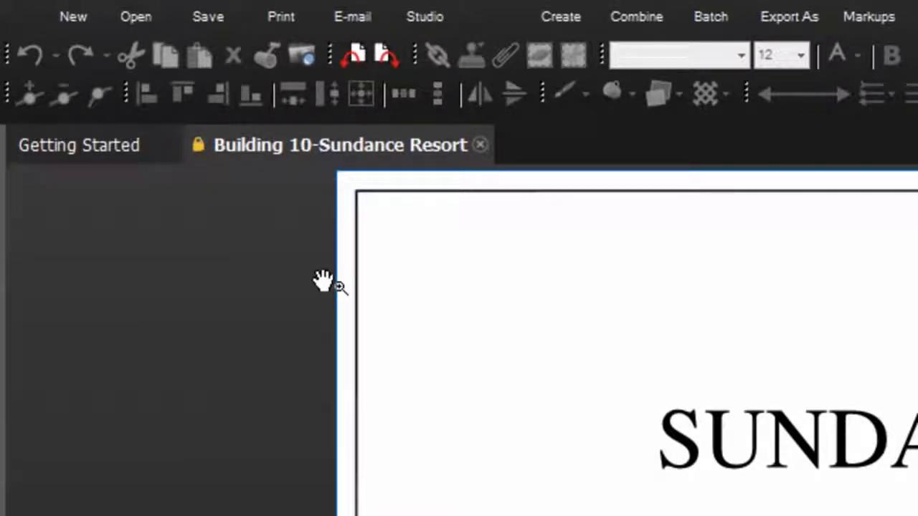
click(198, 152)
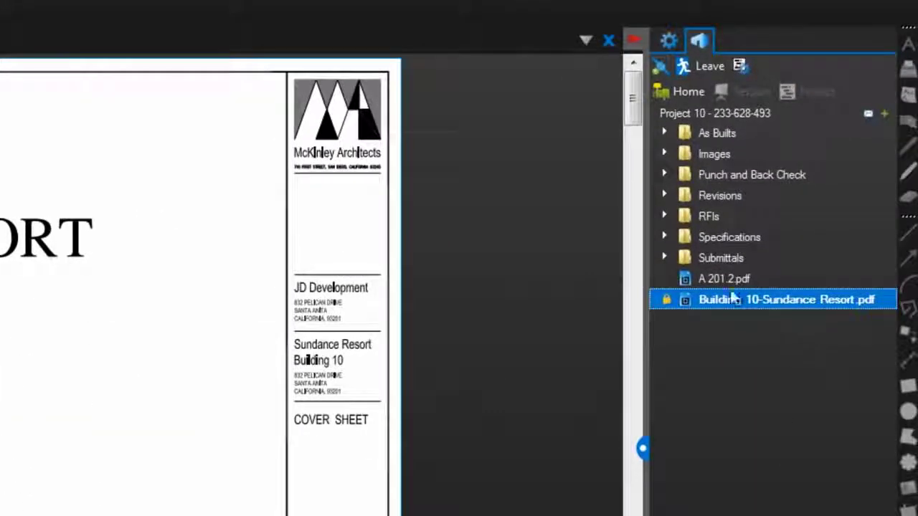
Check out A 201.2.pdf, then check it back in with the comment 'Approved'.
double_click(727, 281)
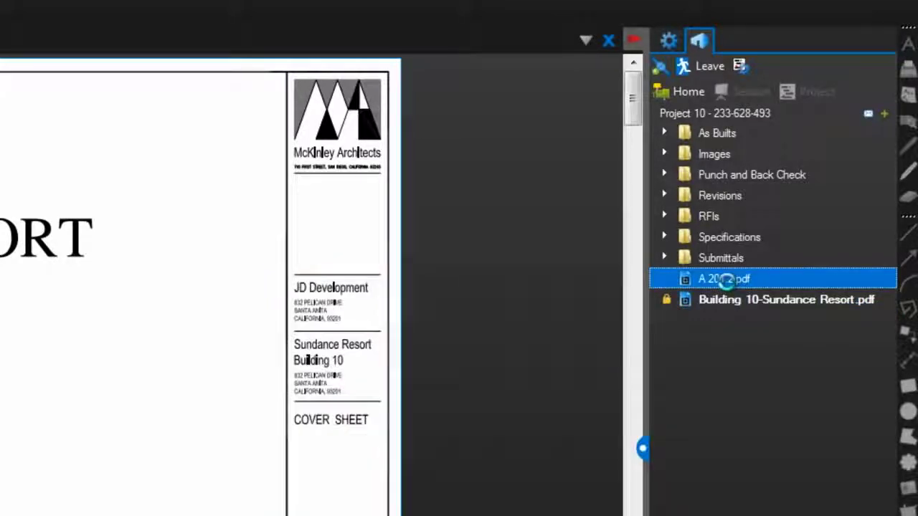
right_click(727, 280)
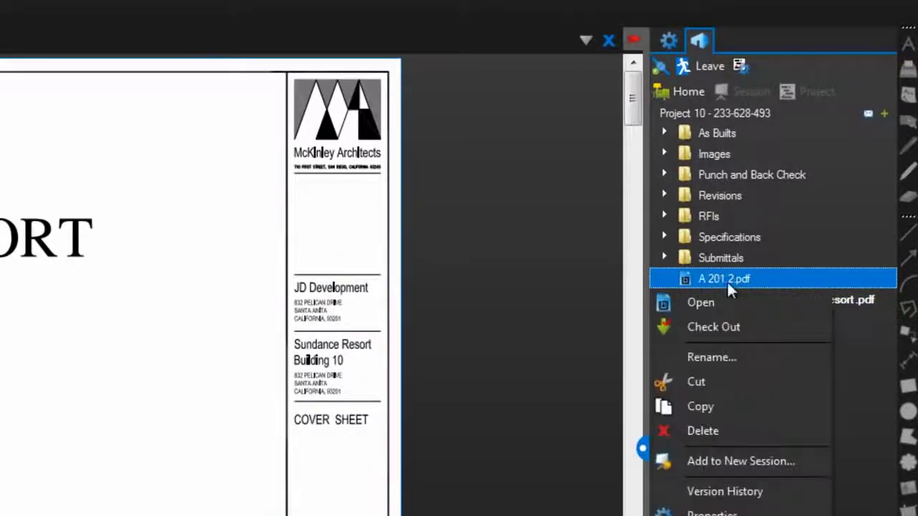
click(730, 325)
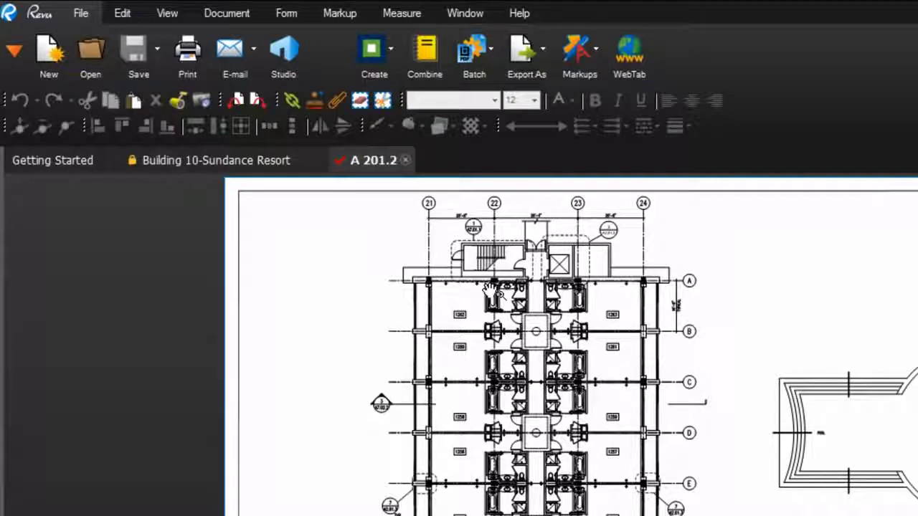
click(342, 165)
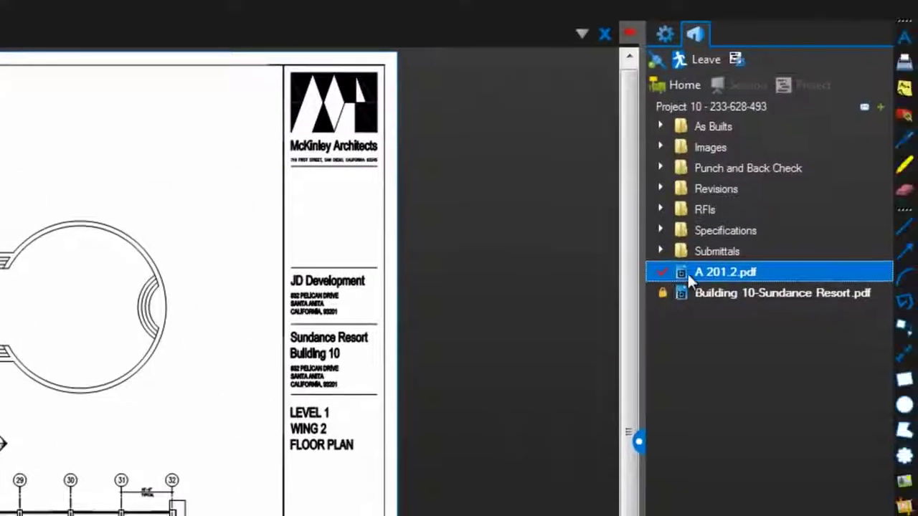
right_click(687, 272)
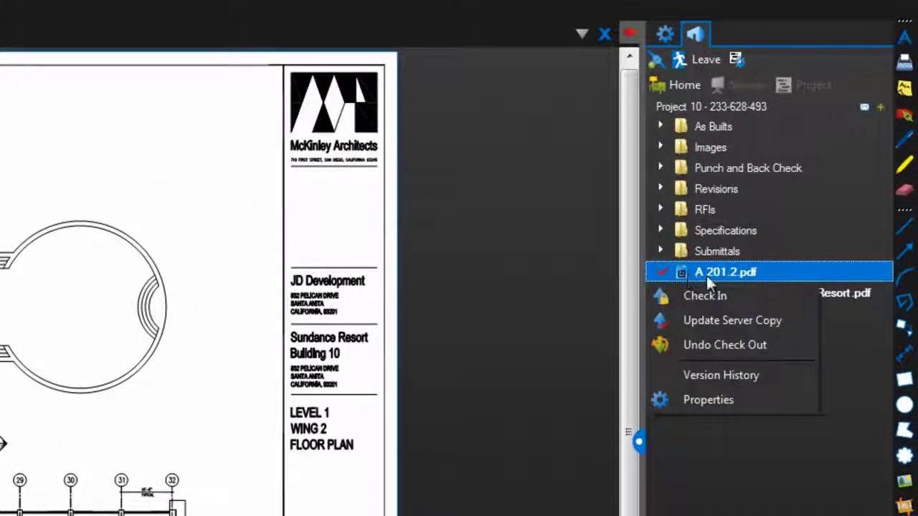
click(739, 295)
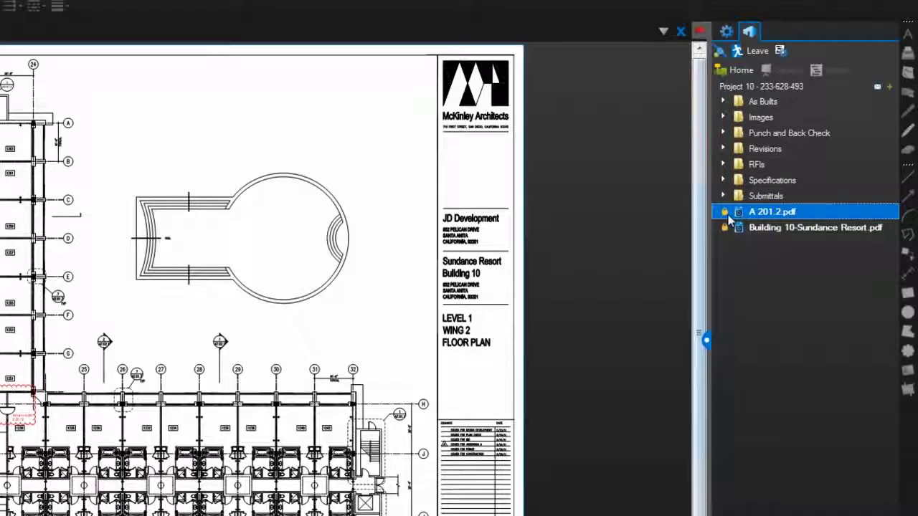
mouse_move(729, 216)
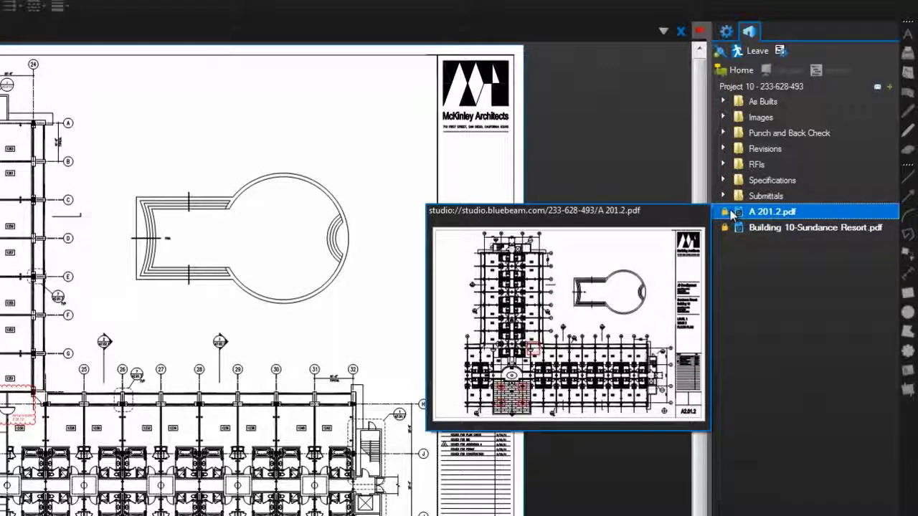
right_click(732, 216)
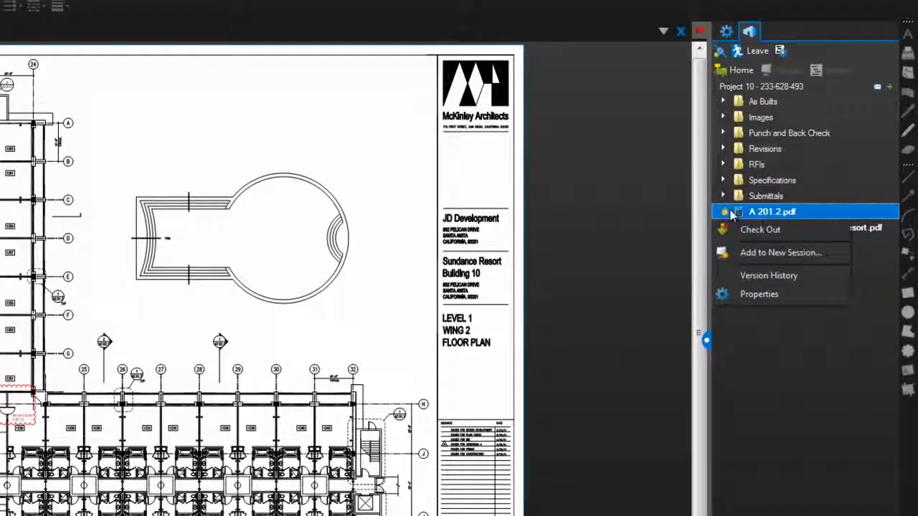
click(780, 280)
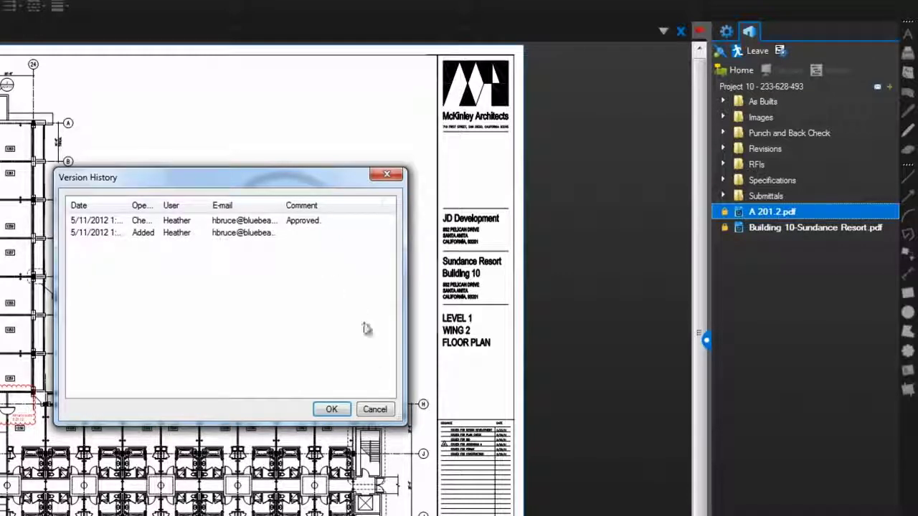
click(376, 408)
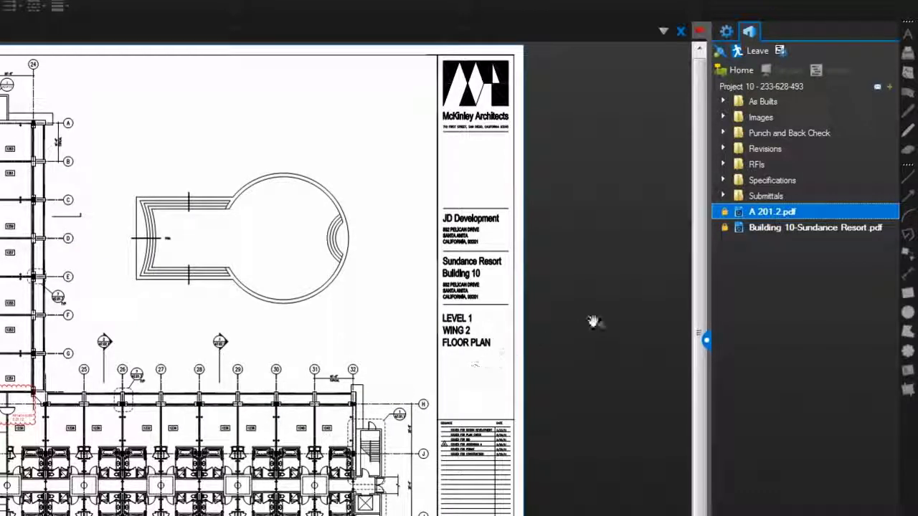
Share Blackline Vinyl Fencing.pdf from Submittals in a new session named 'Building 10 Landscape'.
click(725, 198)
click(724, 196)
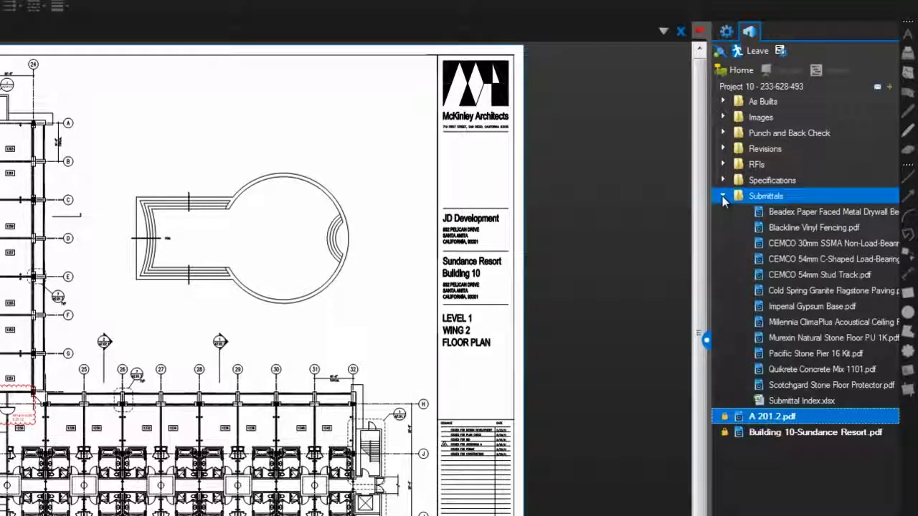
click(776, 226)
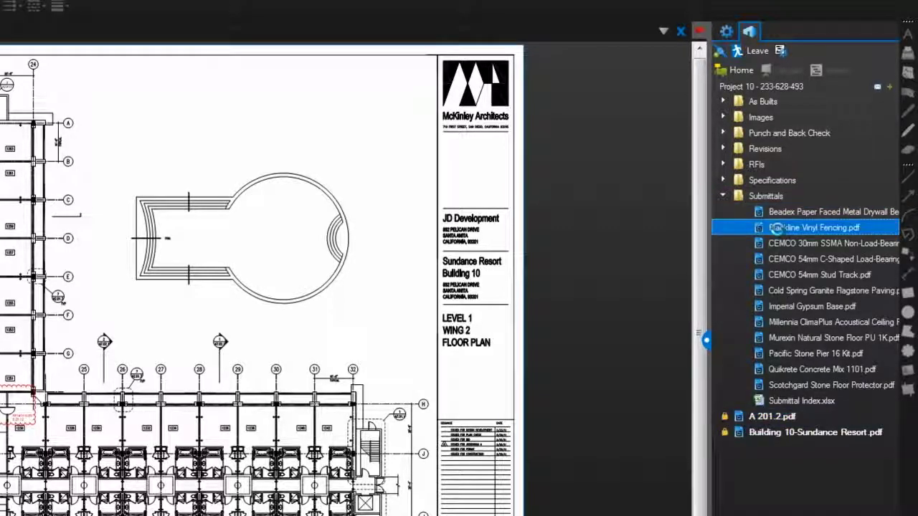
right_click(778, 231)
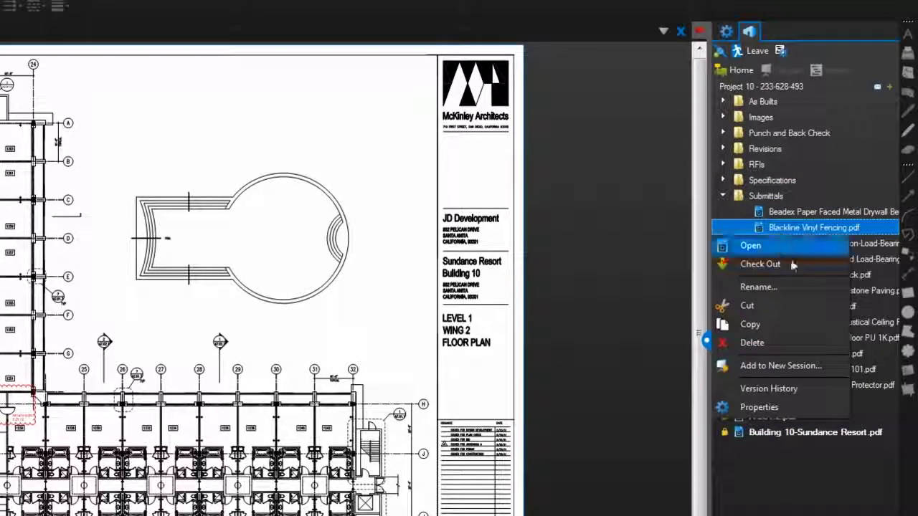
click(778, 366)
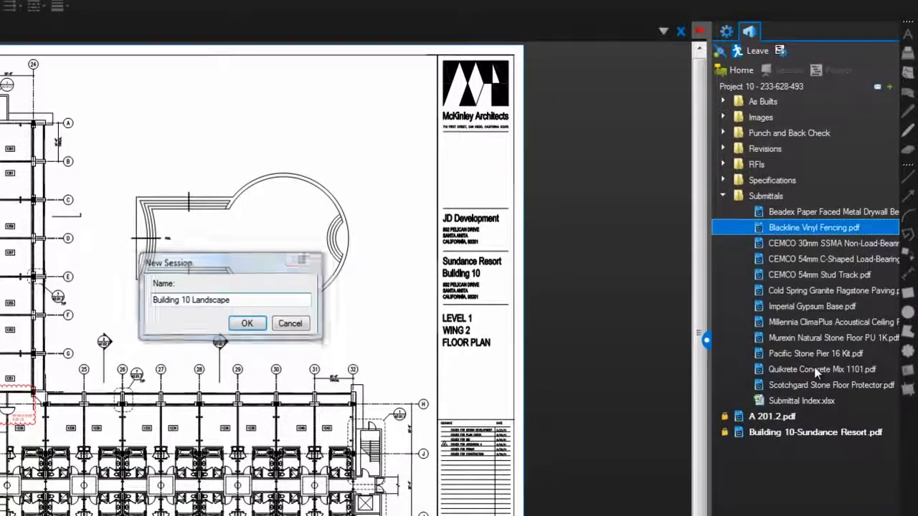
key(Return)
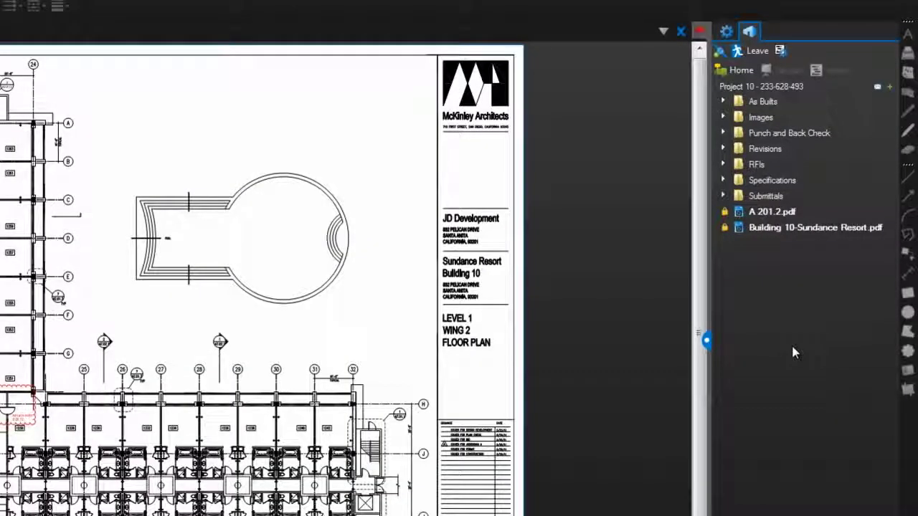
In Project Settings, toggle E-mail Notifications off and back on.
click(785, 56)
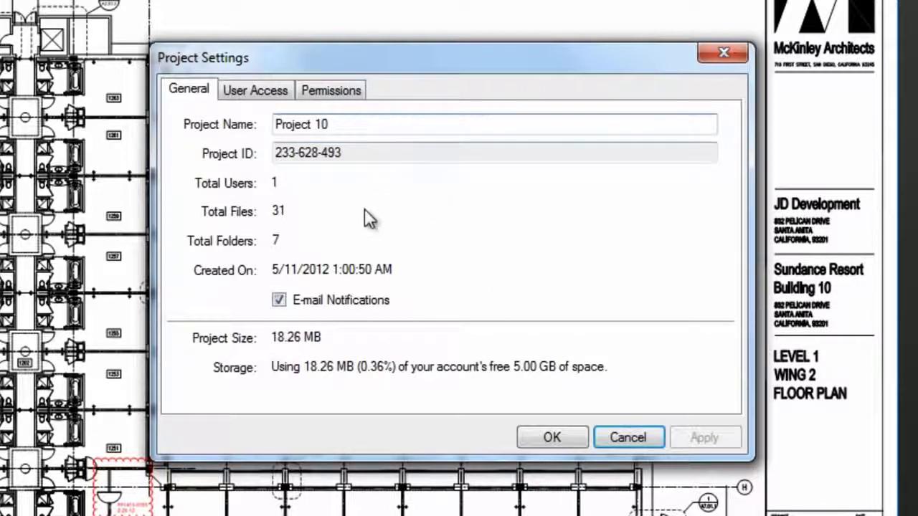
click(323, 307)
click(323, 307)
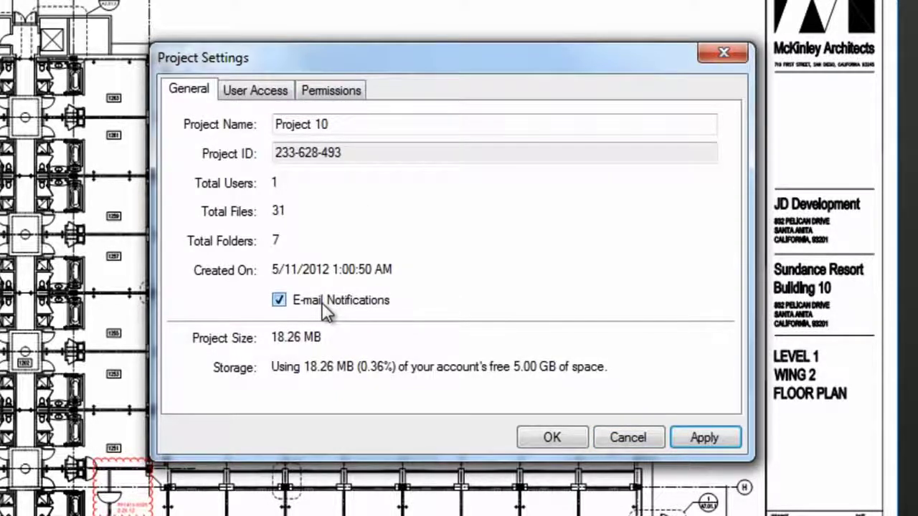
Turn on Restrict Users under User Access, cancel adding a user, then review Permissions.
click(261, 100)
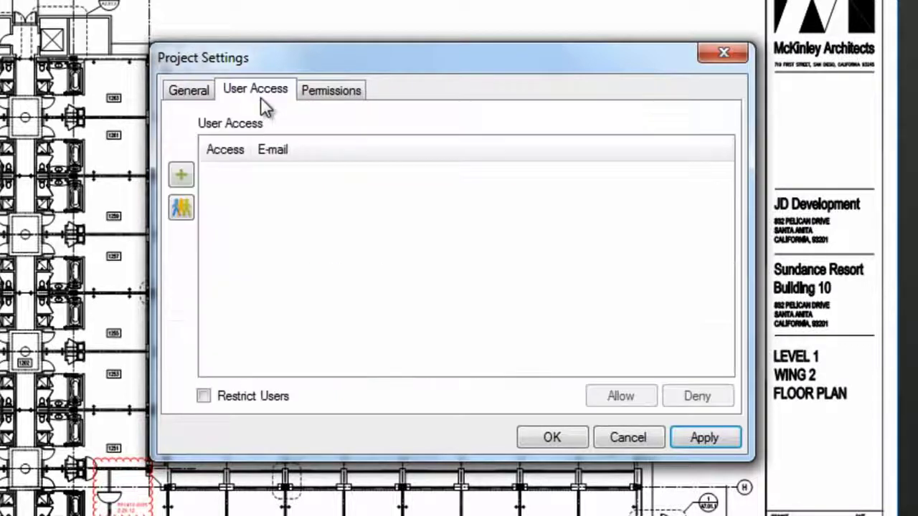
click(204, 397)
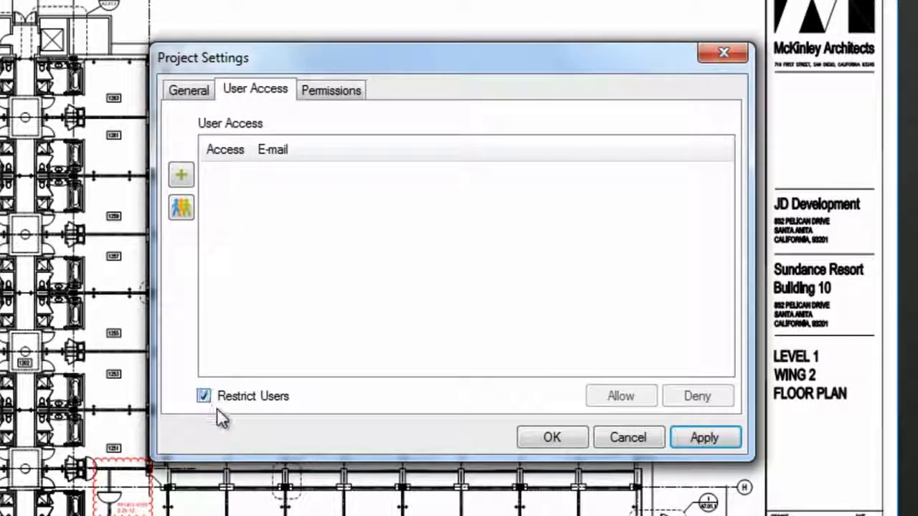
click(184, 178)
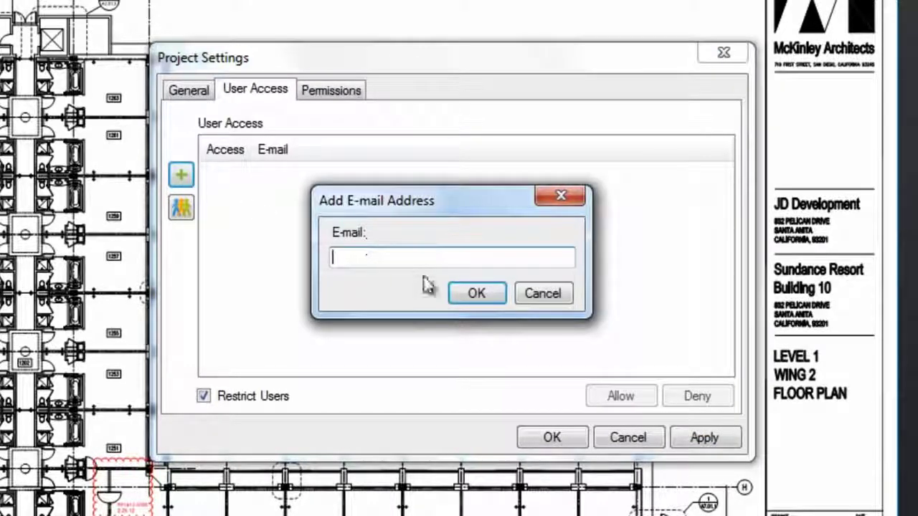
click(545, 297)
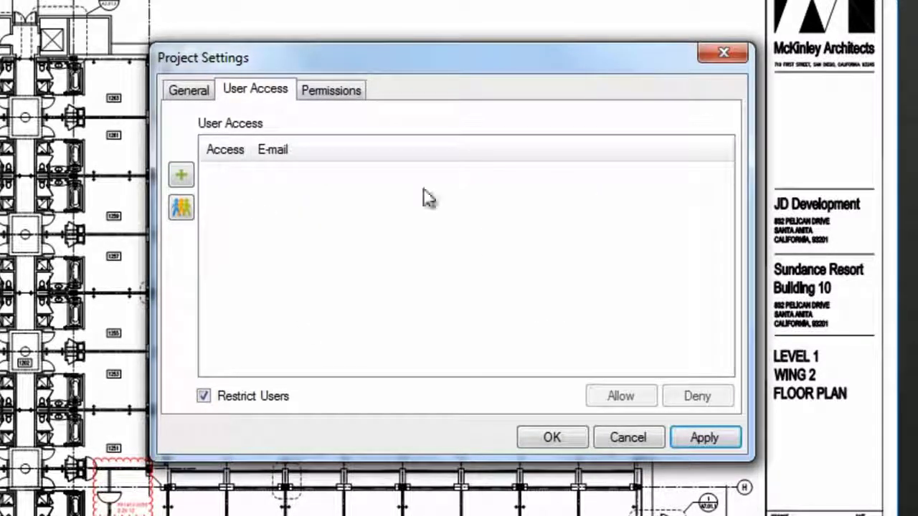
click(334, 93)
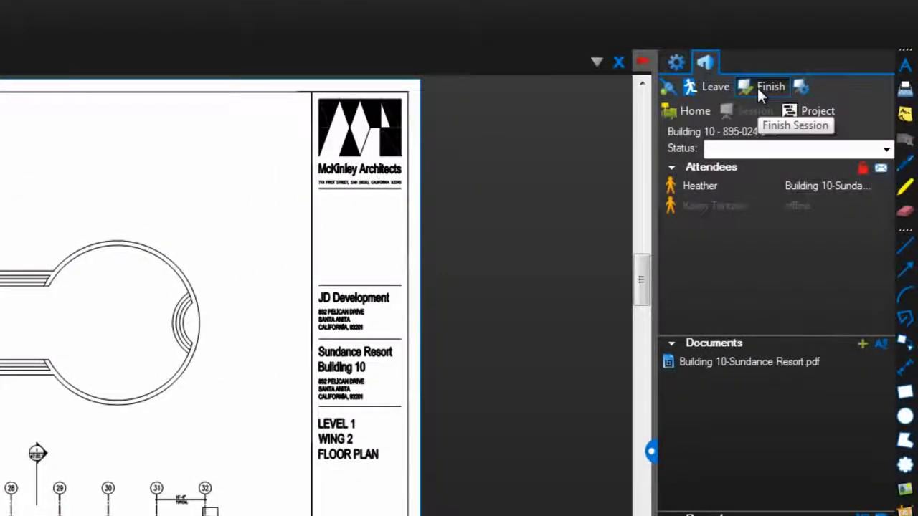
Finish the Building 10 session, choosing Do not save files instead of the Desktop Files folder.
click(761, 89)
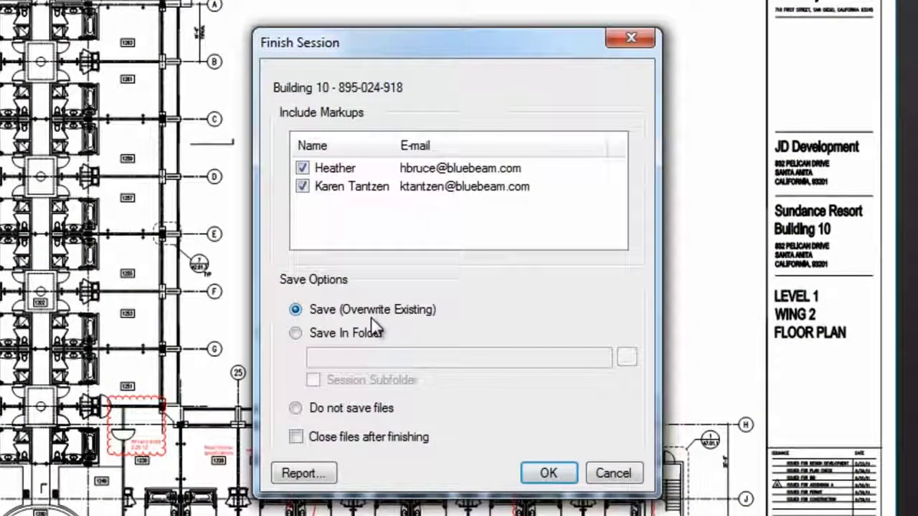
click(297, 334)
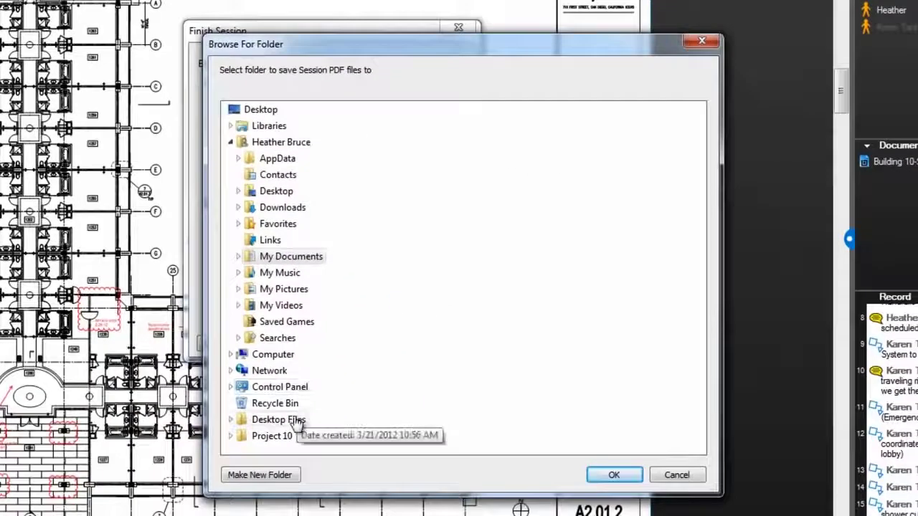
click(295, 442)
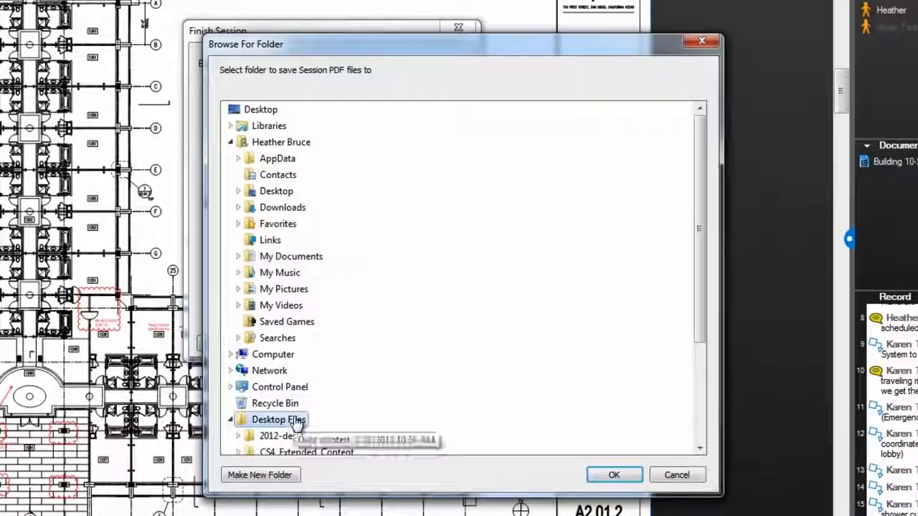
click(644, 502)
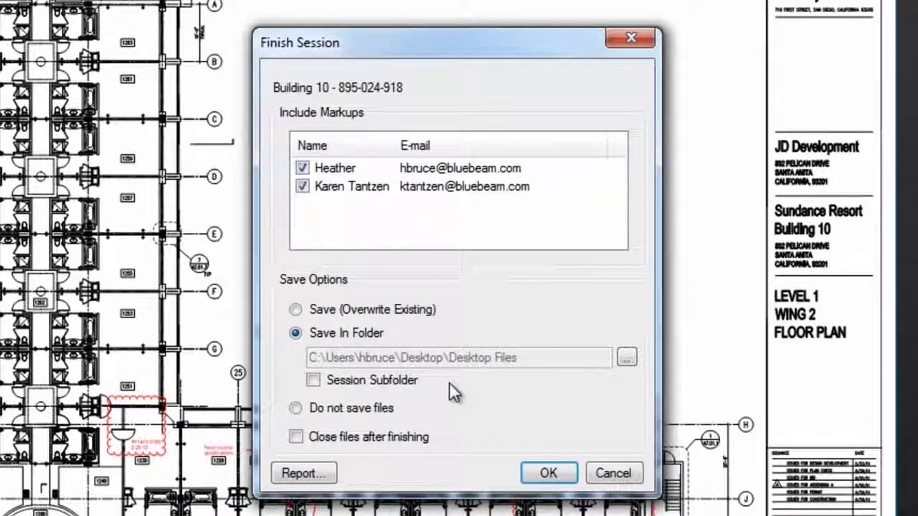
click(315, 412)
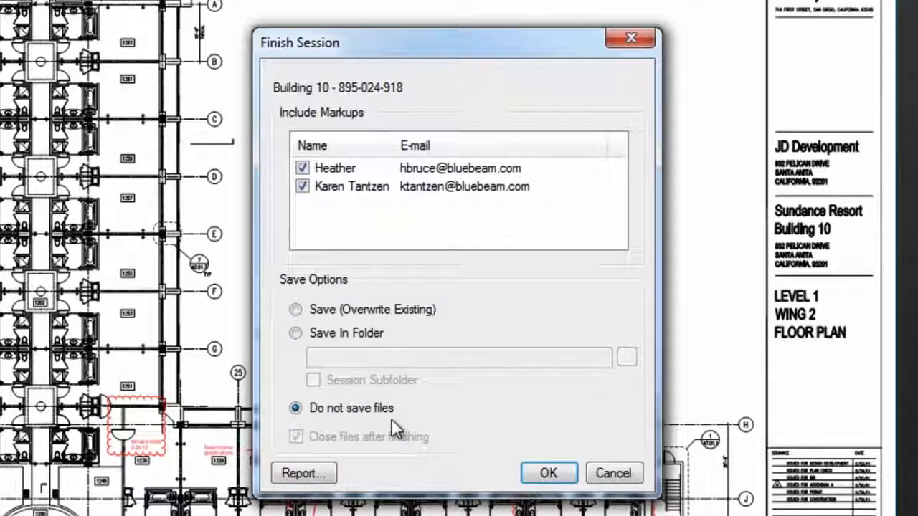
Set up a Combine Files Report titled 'Building 10 Record' and generate it.
click(322, 474)
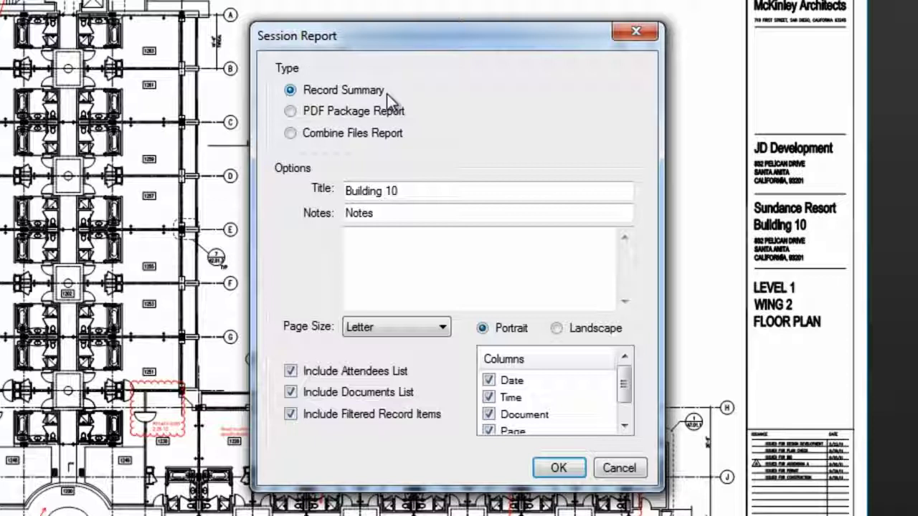
click(338, 112)
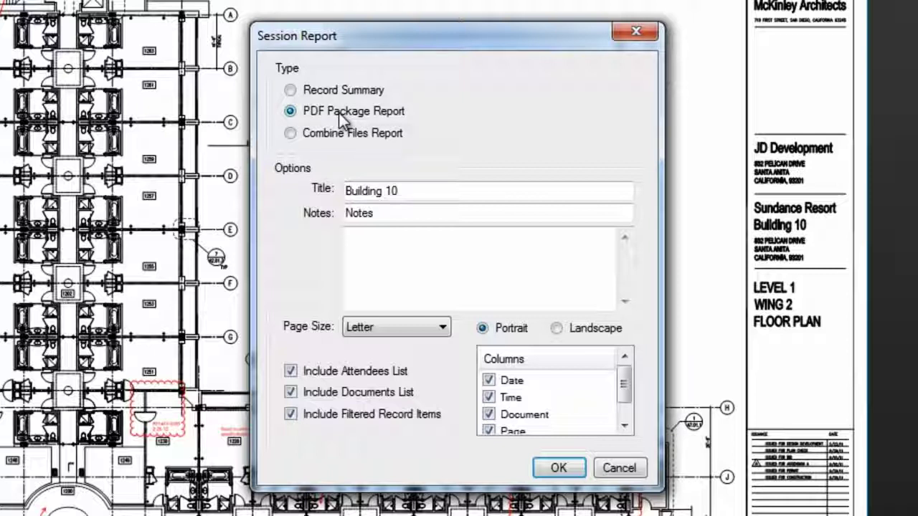
click(343, 137)
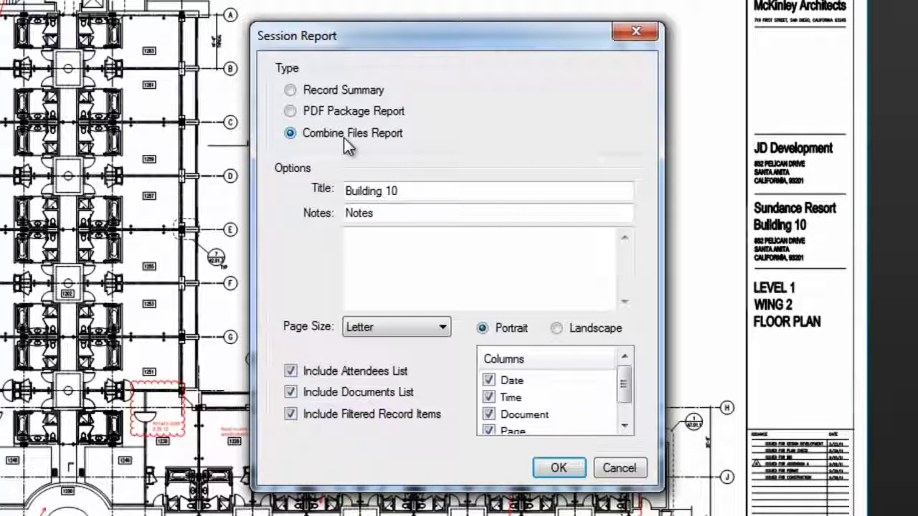
click(411, 189)
text(Record)
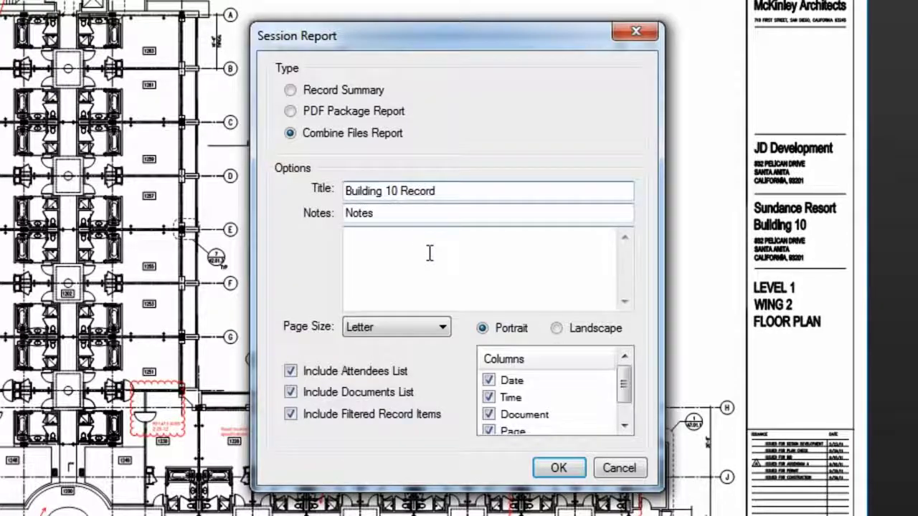
click(558, 468)
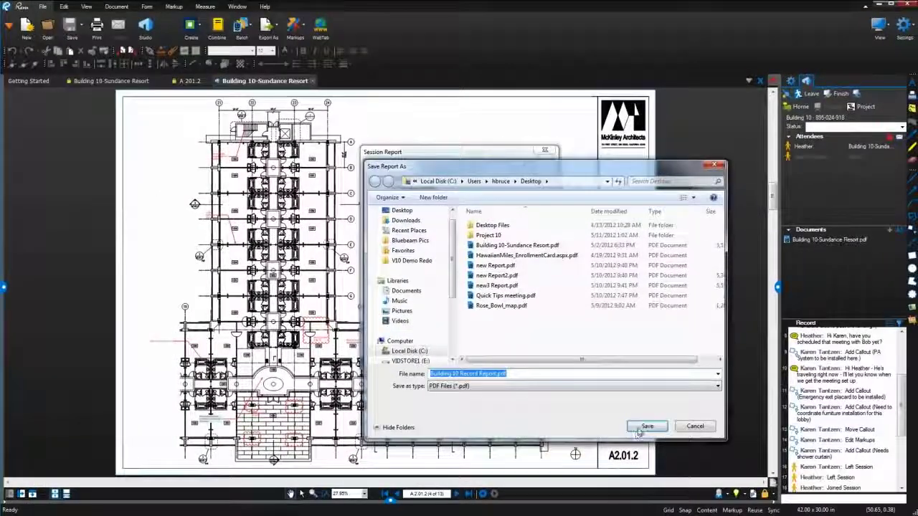
Save Building 10 Record Report.pdf, keep the session open, and scroll through the report at full width.
click(667, 446)
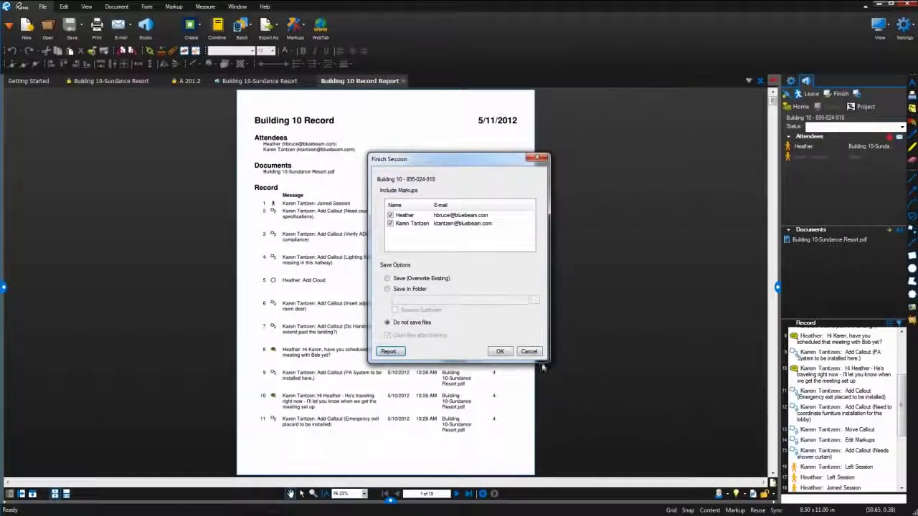
click(529, 352)
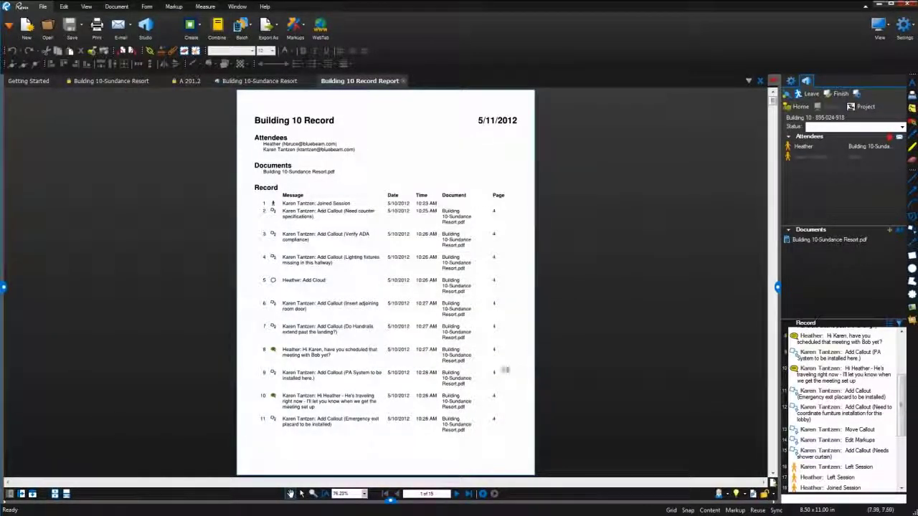
click(65, 495)
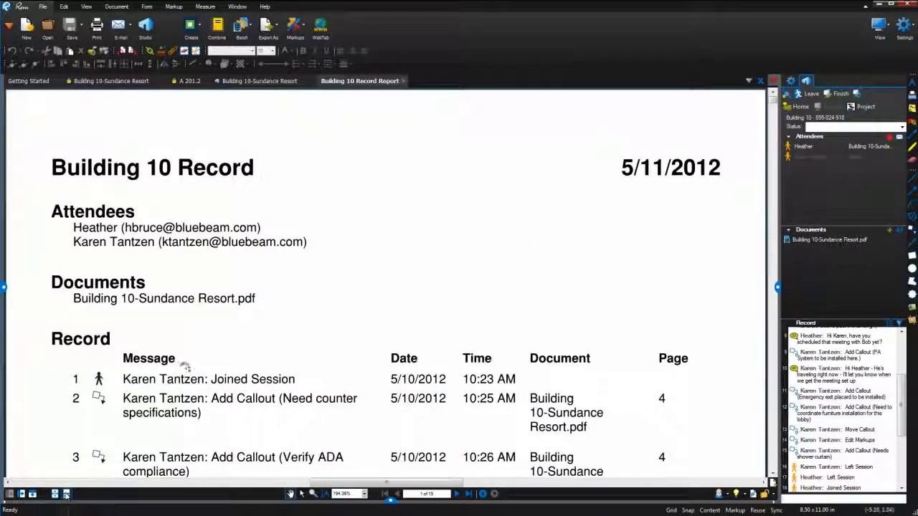
scroll(184, 366, down, 10)
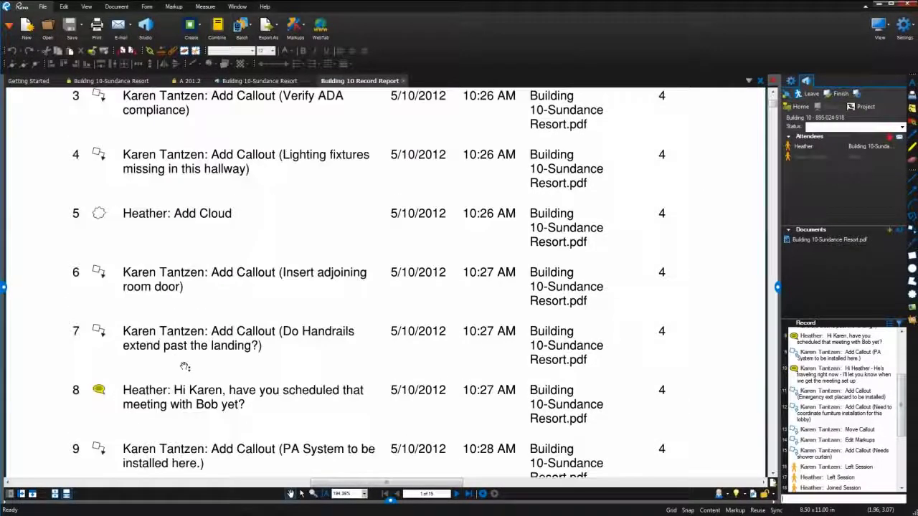
scroll(185, 367, down, 2)
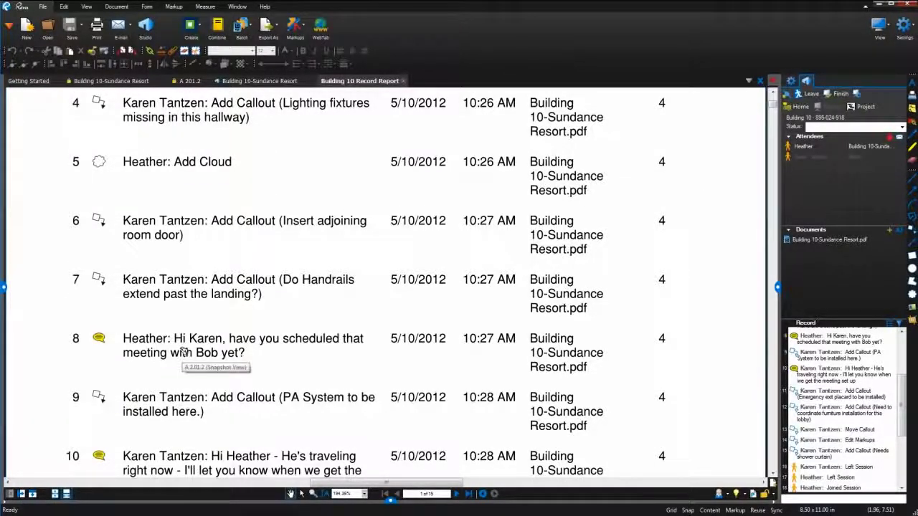
Follow entry 8's snapshot link to its floor-plan markup and show page thumbnails.
click(184, 352)
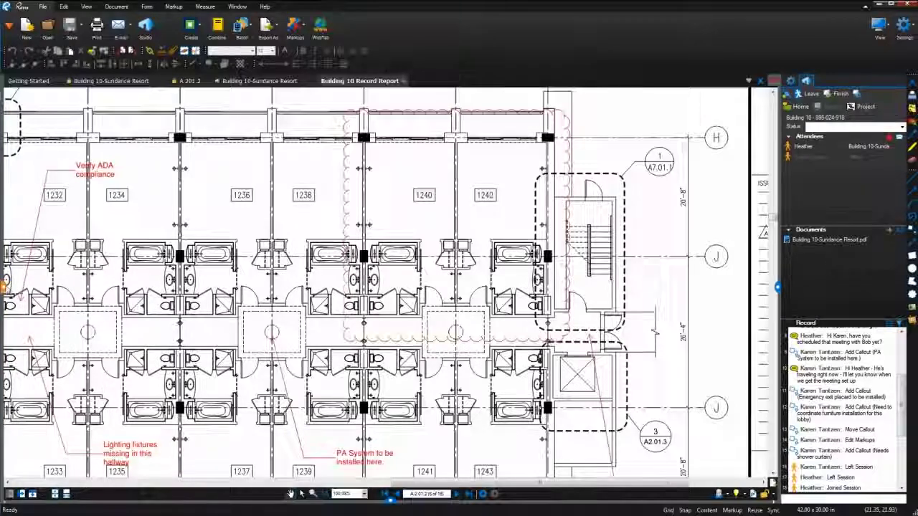
click(4, 287)
click(40, 80)
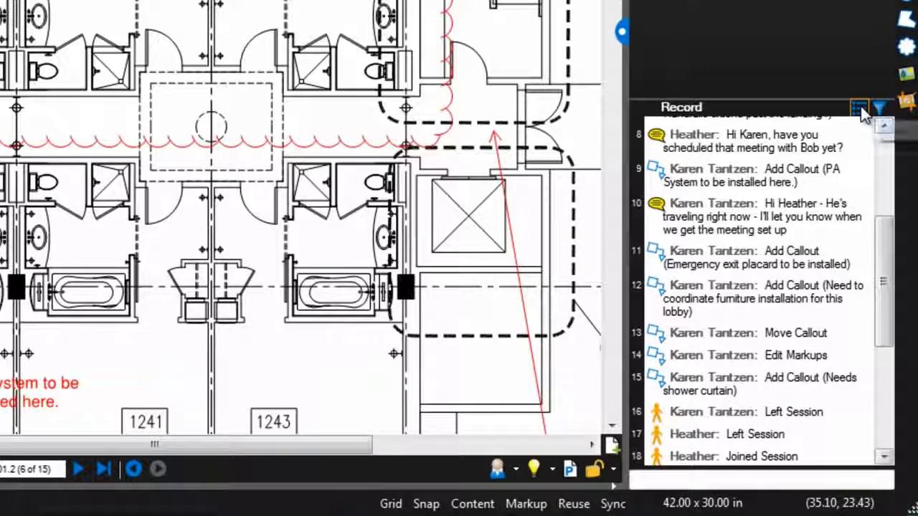
Dismiss the Record report options and fit the whole A2.01.2 floor-plan page in view.
click(860, 109)
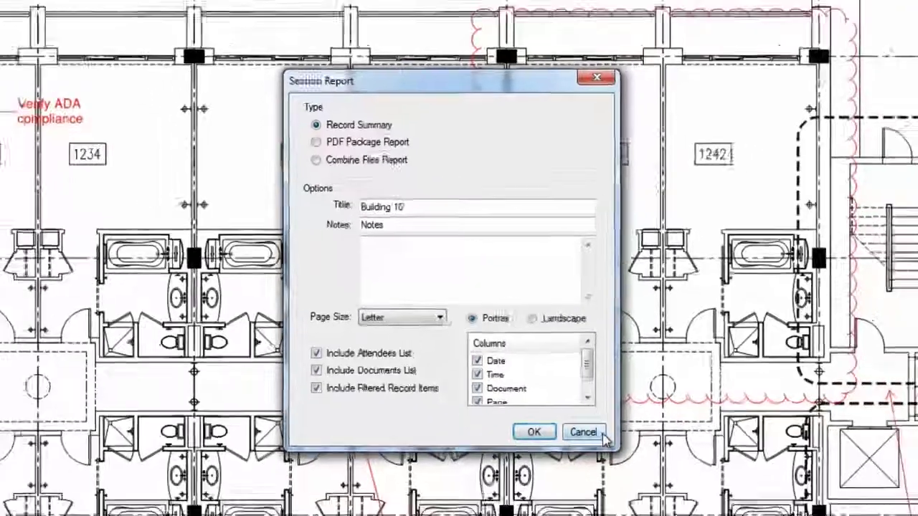
click(547, 466)
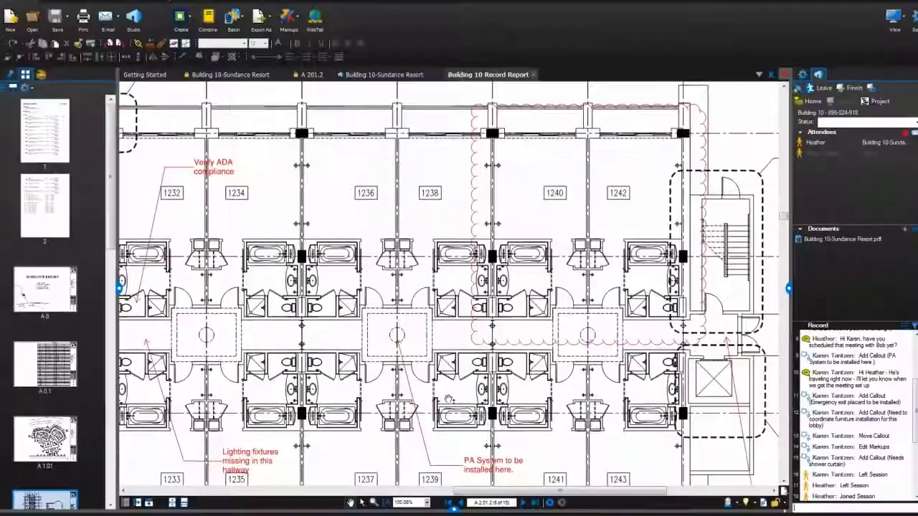
click(172, 502)
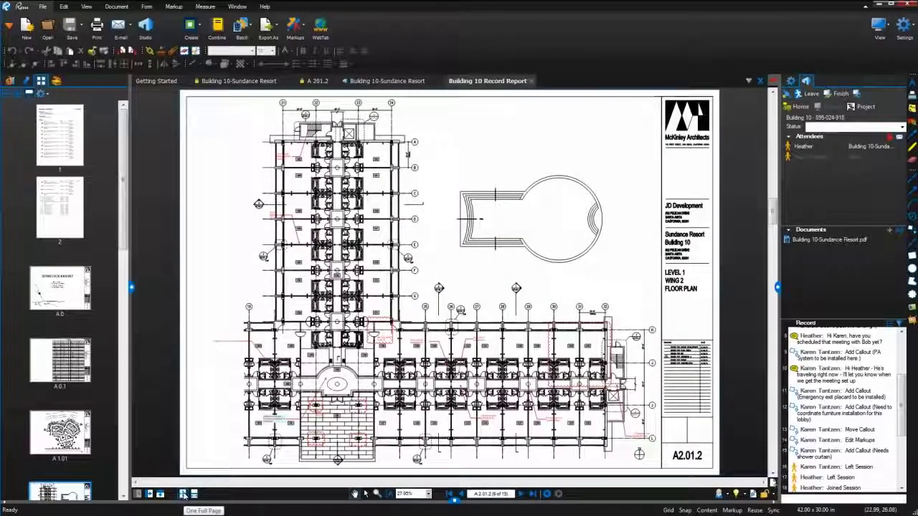